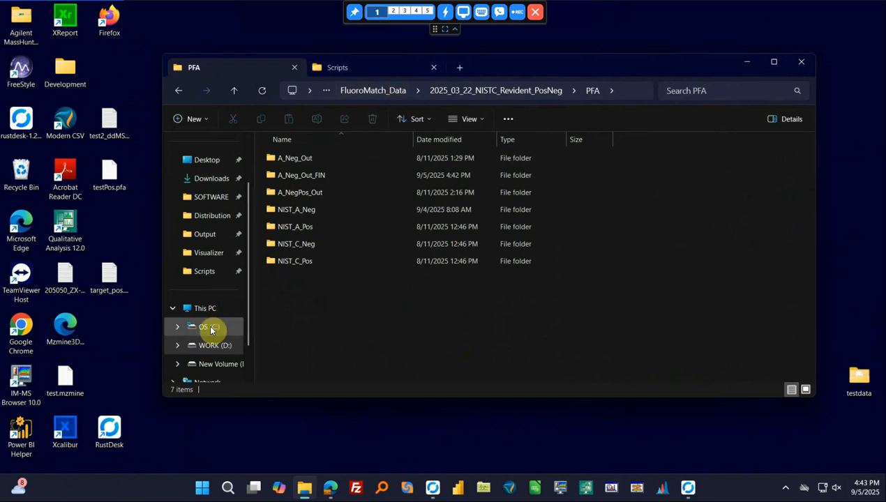
- Open the pinned SOFTWARE folder in its own File Explorer tab and look through its contents
{"action": "right_click", "coordinate": [211, 197]}
{"action": "left_click", "coordinate": [247, 219]}
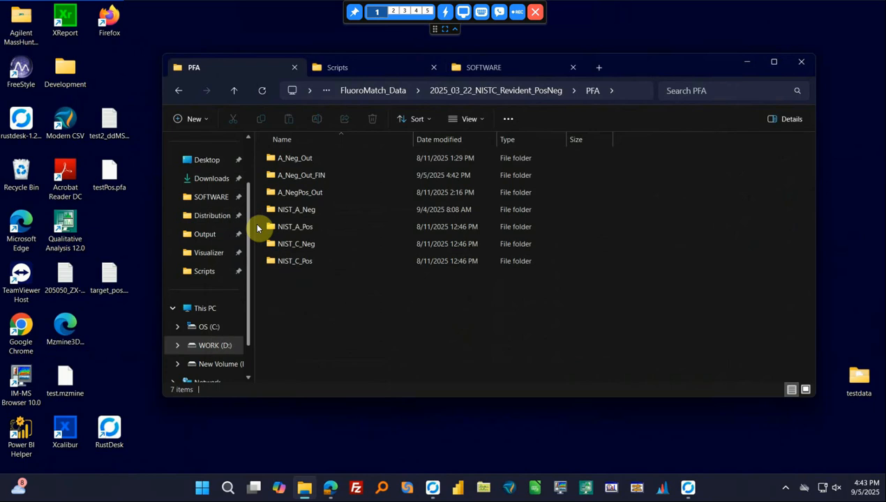
{"action": "left_click", "coordinate": [490, 69]}
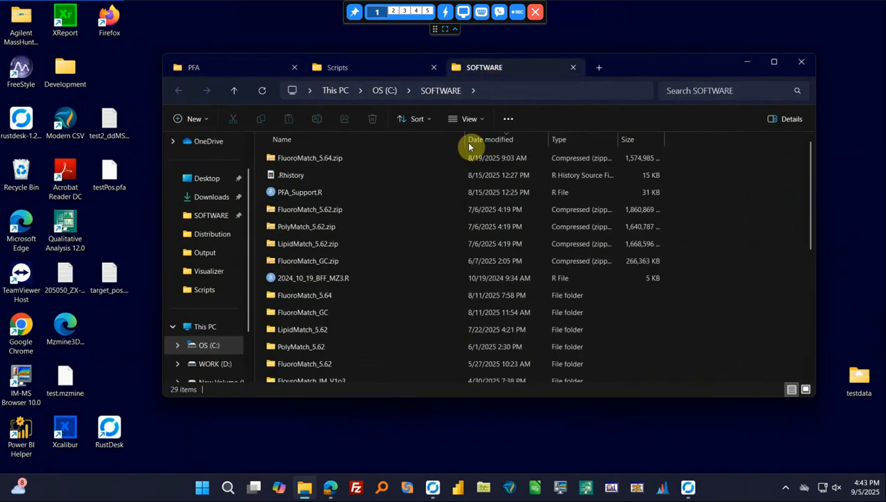
{"action": "scroll", "coordinate": [318, 299], "scroll_direction": "down", "scroll_amount": 2}
{"action": "scroll", "coordinate": [318, 300], "scroll_direction": "down", "scroll_amount": 3}
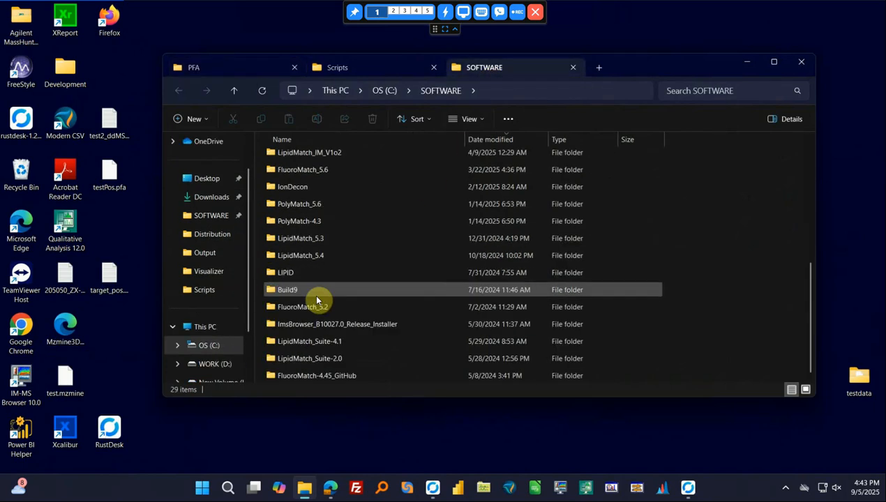
{"action": "scroll", "coordinate": [317, 300], "scroll_direction": "up", "scroll_amount": 5}
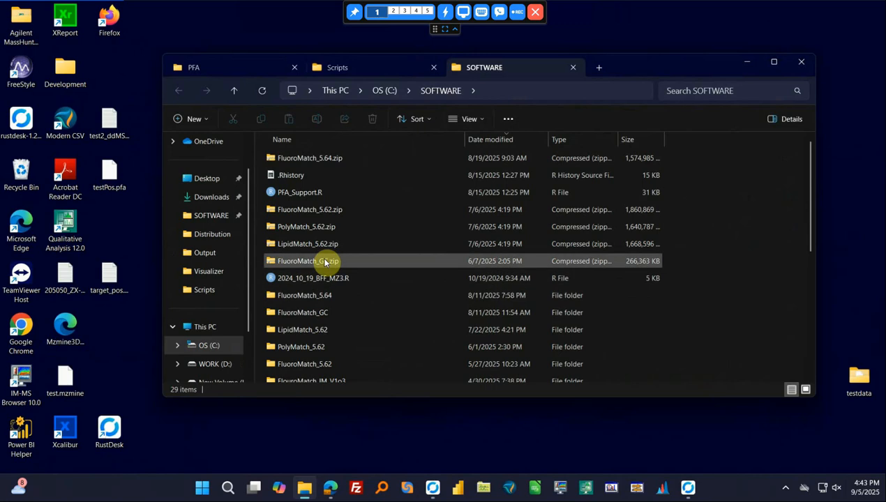
- Open the FluoroMatch_5.64 folder and launch Flow.bat
{"action": "double_click", "coordinate": [312, 297]}
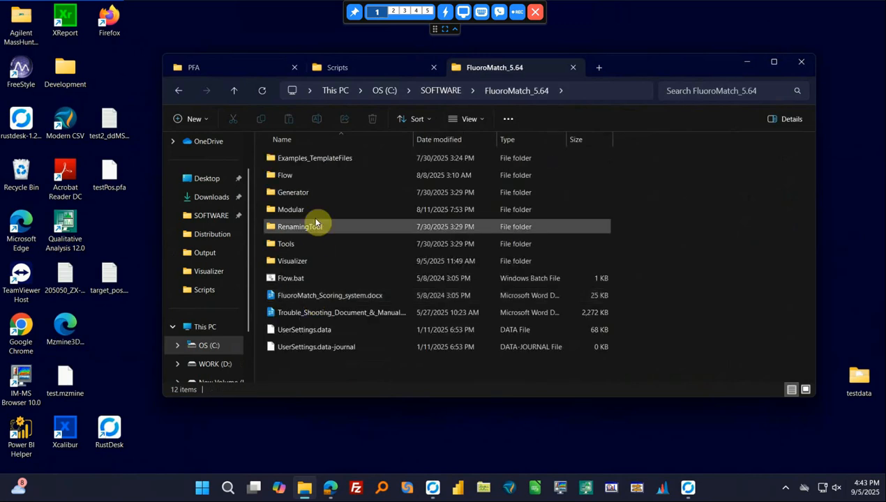
{"action": "left_click", "coordinate": [300, 280]}
{"action": "double_click", "coordinate": [298, 276]}
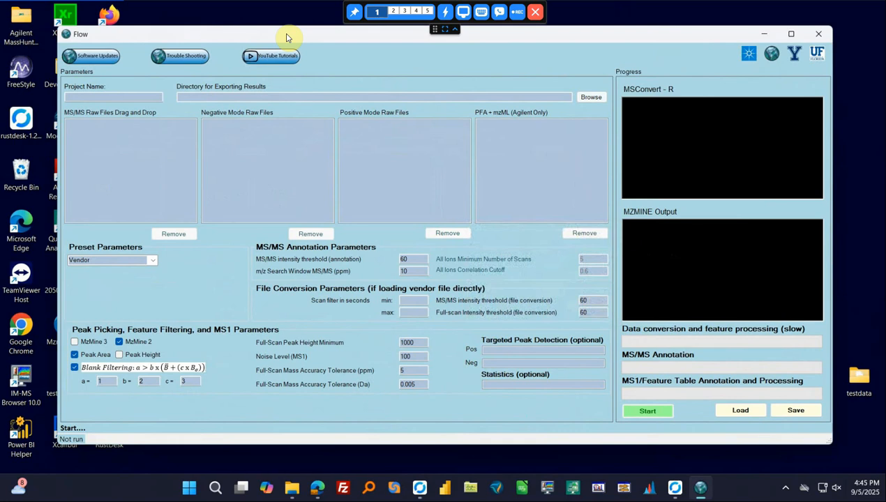
- Move the Flow window lower and open the NIST_A_Neg folder inside PFA in File Explorer
{"action": "left_click_drag", "start_coordinate": [263, 35], "coordinate": [310, 114]}
{"action": "left_click", "coordinate": [627, 64]}
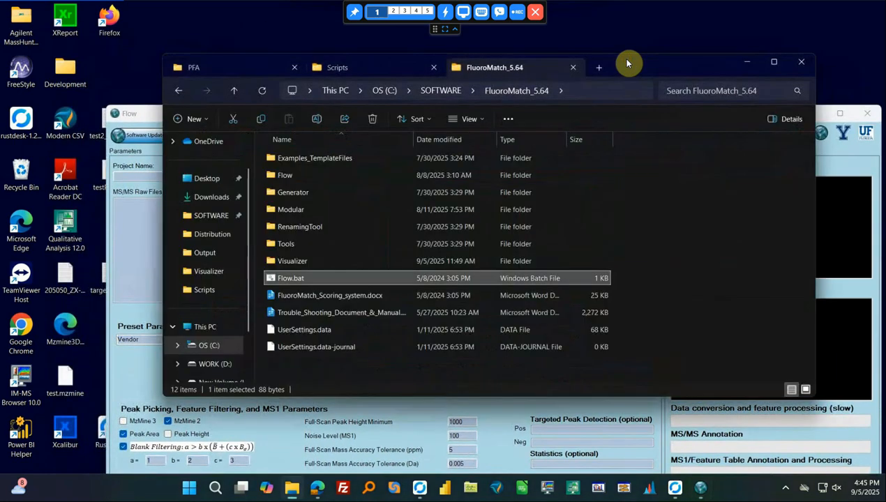
{"action": "left_click", "coordinate": [230, 68]}
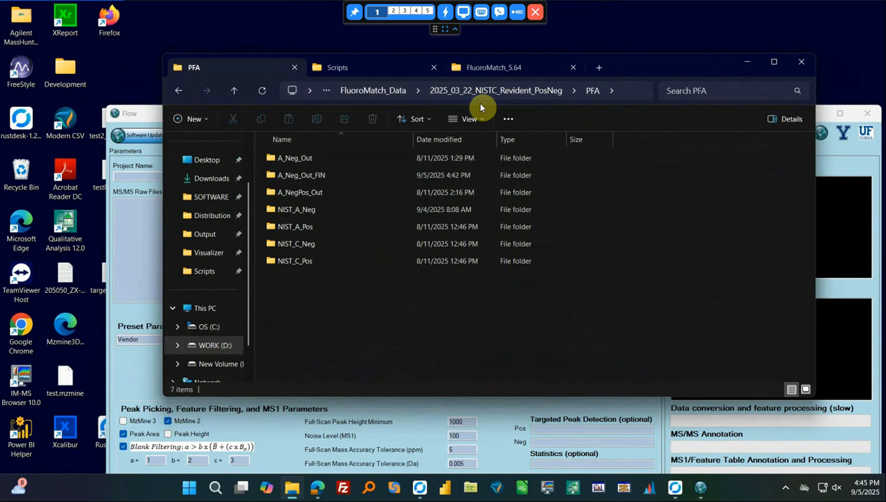
{"action": "left_click", "coordinate": [502, 92]}
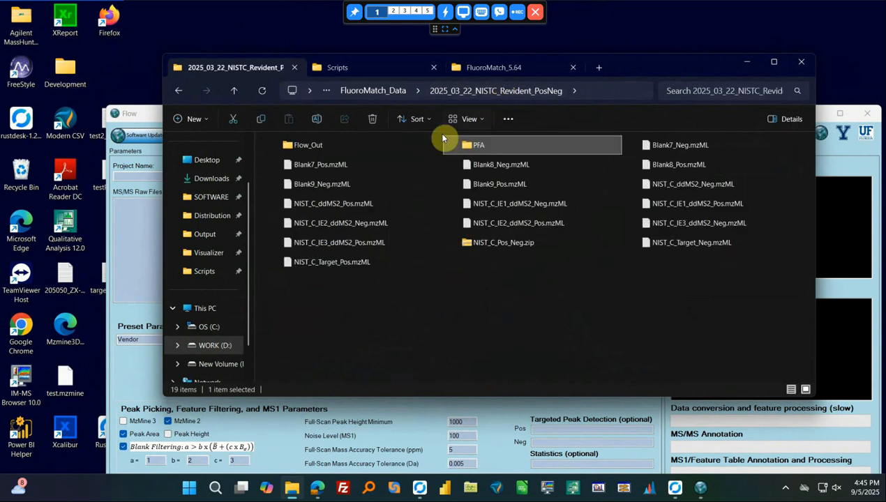
{"action": "double_click", "coordinate": [470, 145]}
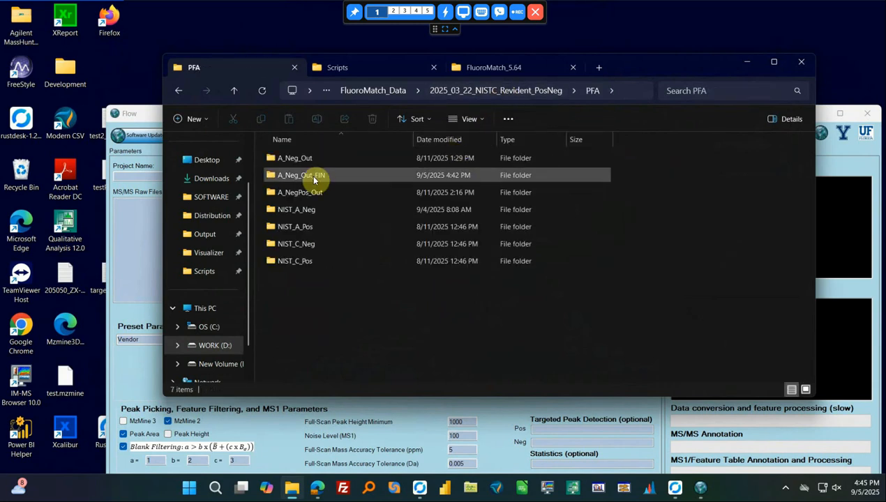
{"action": "double_click", "coordinate": [307, 209]}
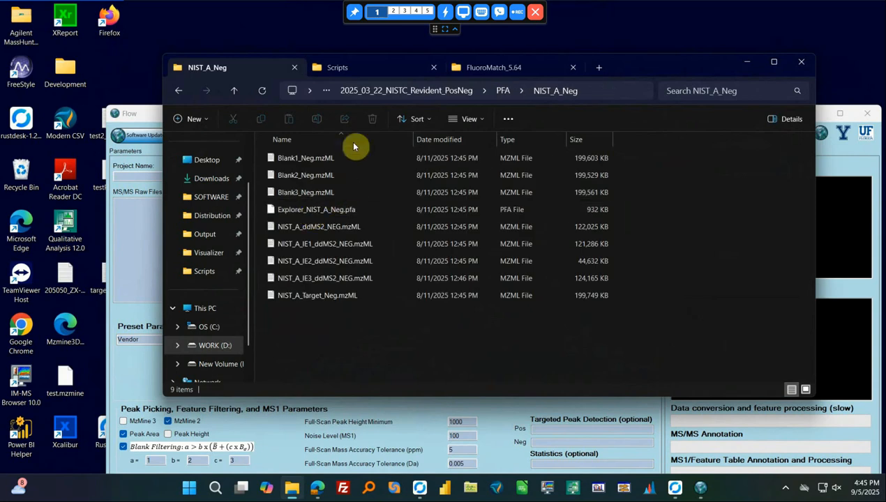
- Add Explorer_NIST_A_Neg.pfa to Flow's PFA + mzML (Agilent Only) file list
{"action": "left_click", "coordinate": [351, 212]}
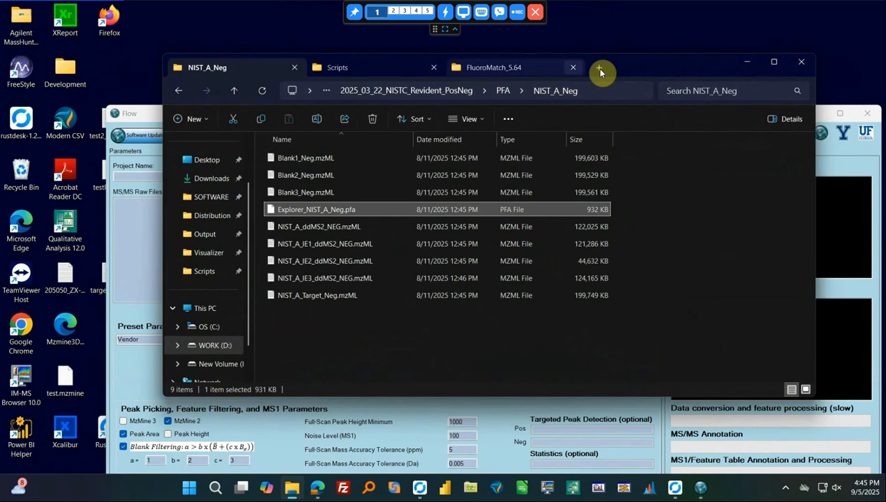
{"action": "left_click_drag", "start_coordinate": [631, 77], "coordinate": [543, 103]}
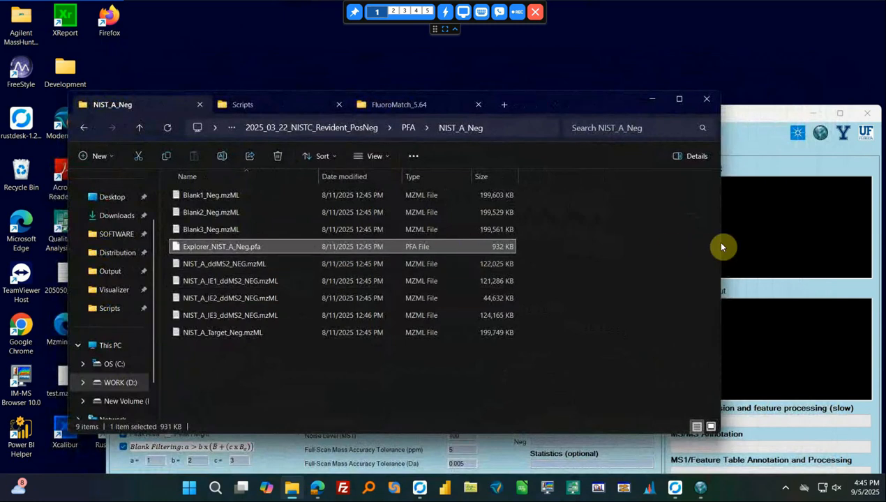
{"action": "left_click", "coordinate": [645, 246]}
{"action": "left_click_drag", "start_coordinate": [548, 102], "coordinate": [533, 242]}
{"action": "left_click_drag", "start_coordinate": [198, 389], "coordinate": [555, 211]}
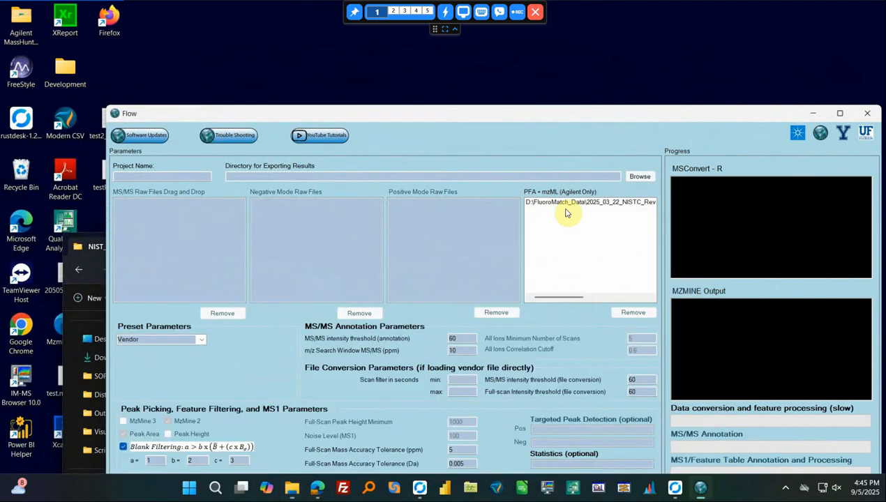
{"action": "left_click", "coordinate": [564, 208]}
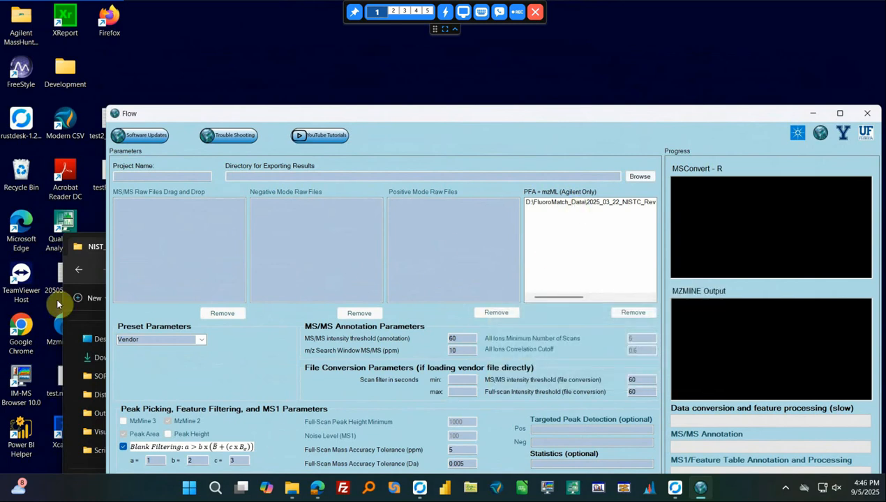
- Bring the NIST_A_Neg folder back into view and add NIST_A_Target_Neg.mzML to the PFA + mzML list
{"action": "left_click", "coordinate": [65, 246]}
{"action": "left_click_drag", "start_coordinate": [578, 246], "coordinate": [433, 123]}
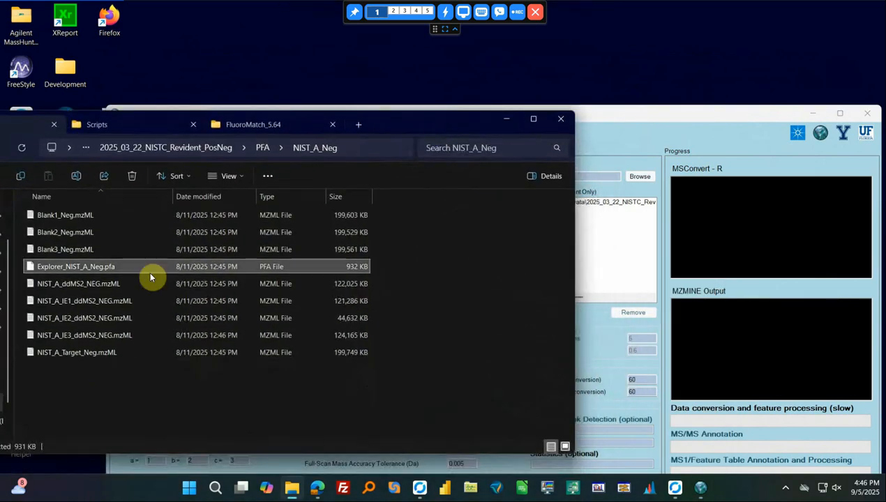
{"action": "left_click", "coordinate": [91, 353]}
{"action": "left_click_drag", "start_coordinate": [183, 359], "coordinate": [606, 244]}
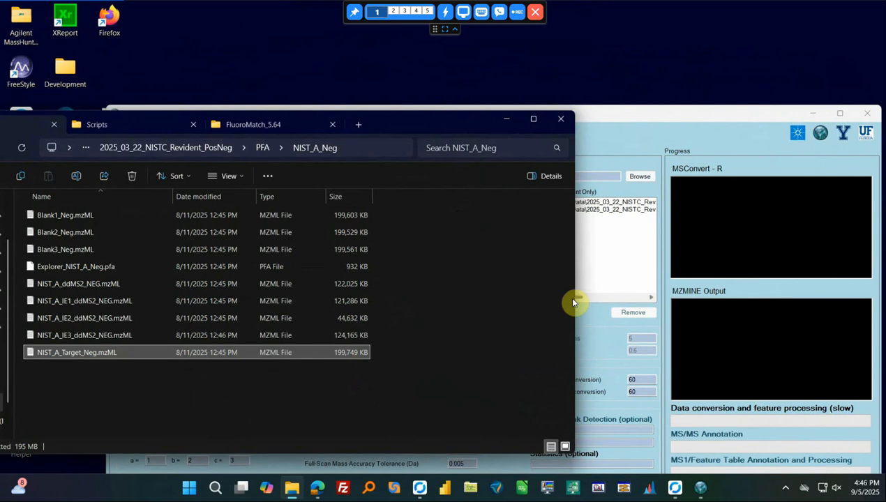
- Go to the NIST_A_Pos folder and add Explorer_NIST_A_POS.pfa to the PFA + mzML list
{"action": "left_click", "coordinate": [262, 148]}
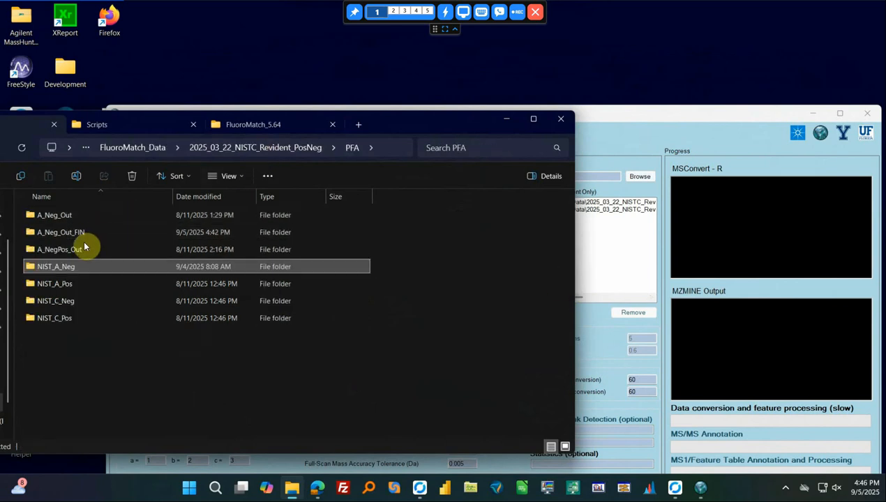
{"action": "double_click", "coordinate": [73, 284]}
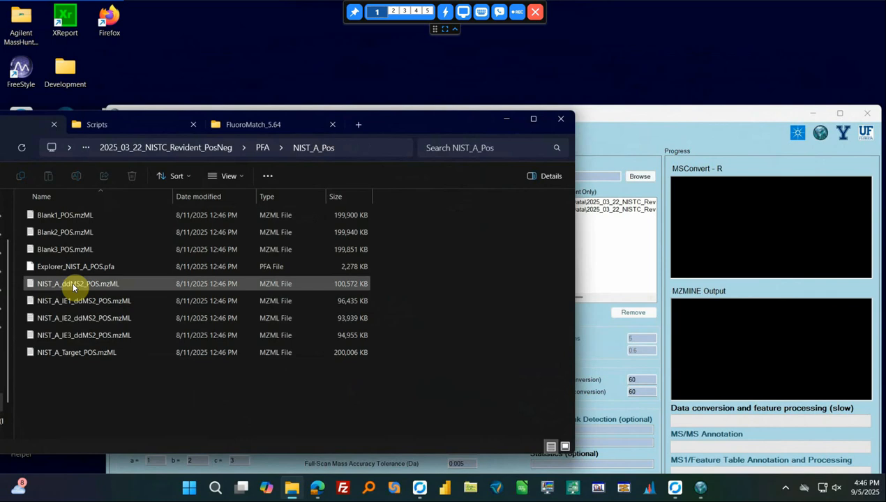
{"action": "left_click", "coordinate": [83, 270]}
{"action": "left_click_drag", "start_coordinate": [84, 269], "coordinate": [587, 246]}
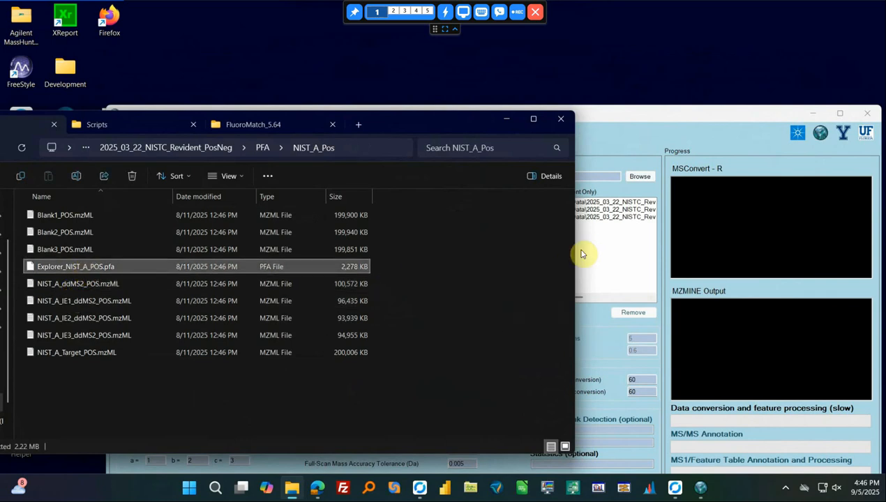
- Add NIST_A_Target_POS.mzML to the PFA + mzML list and check the file names at the ends of the listed paths
{"action": "left_click_drag", "start_coordinate": [105, 354], "coordinate": [627, 277]}
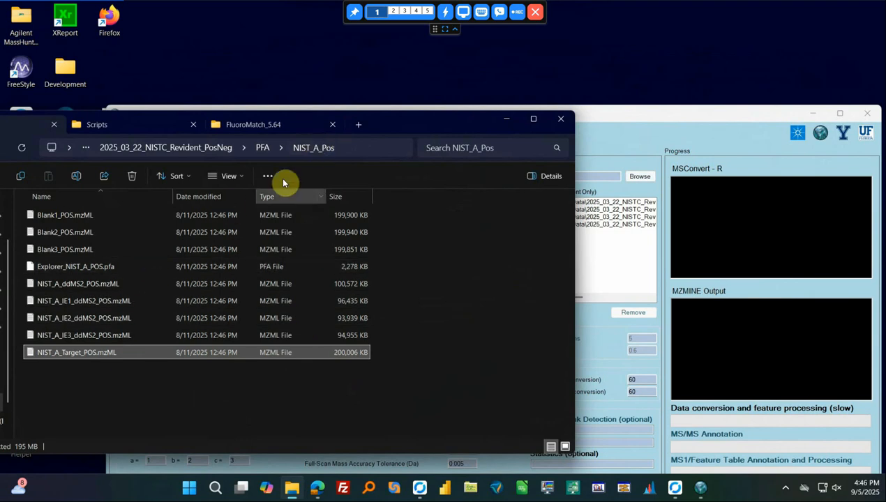
{"action": "left_click", "coordinate": [576, 299]}
{"action": "left_click_drag", "start_coordinate": [577, 299], "coordinate": [657, 298]}
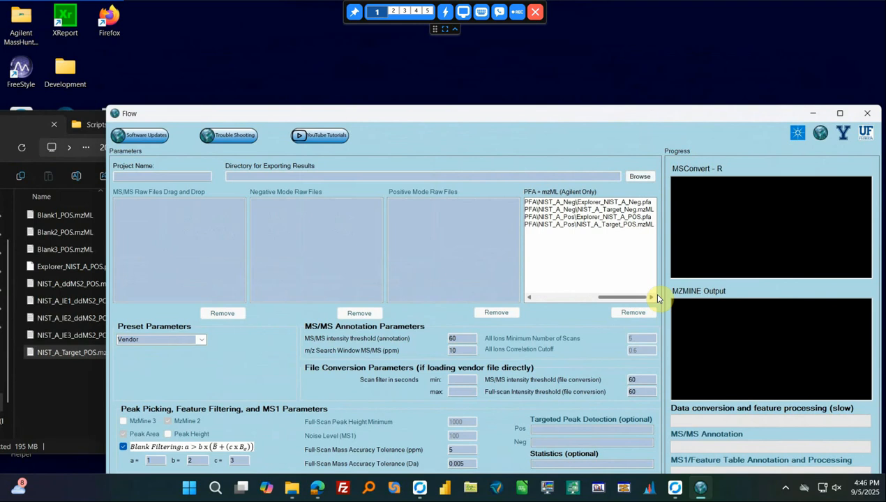
{"action": "left_click_drag", "start_coordinate": [627, 297], "coordinate": [651, 296]}
- Set the results export directory to D:\FluoroMatch_Data\2025_03_22_NISTC_Revident_PosNeg\PFA\A_NegPos_Out
{"action": "left_click", "coordinate": [638, 177]}
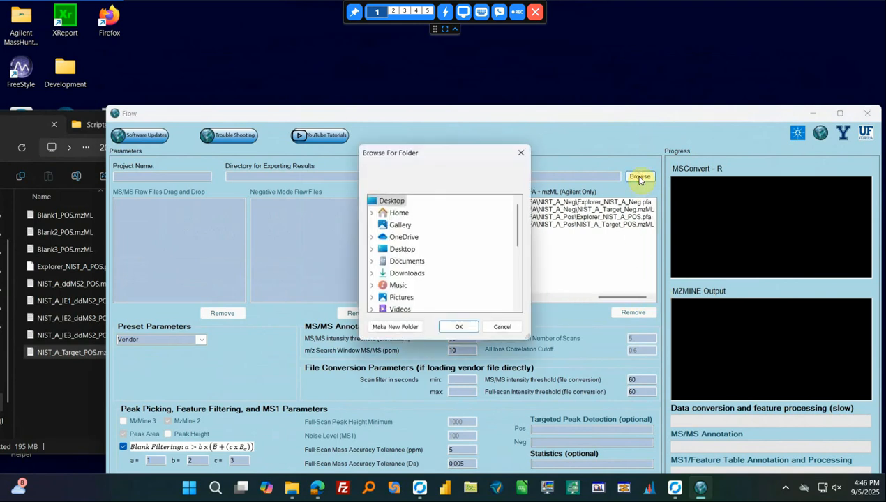
{"action": "scroll", "coordinate": [398, 245], "scroll_direction": "down", "scroll_amount": 1}
{"action": "scroll", "coordinate": [394, 251], "scroll_direction": "down", "scroll_amount": 1}
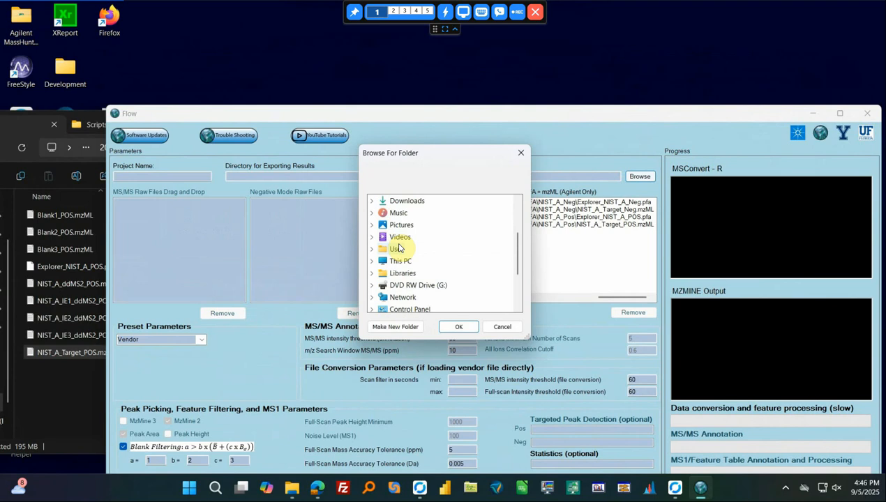
{"action": "double_click", "coordinate": [401, 259]}
{"action": "double_click", "coordinate": [422, 272]}
{"action": "double_click", "coordinate": [462, 258]}
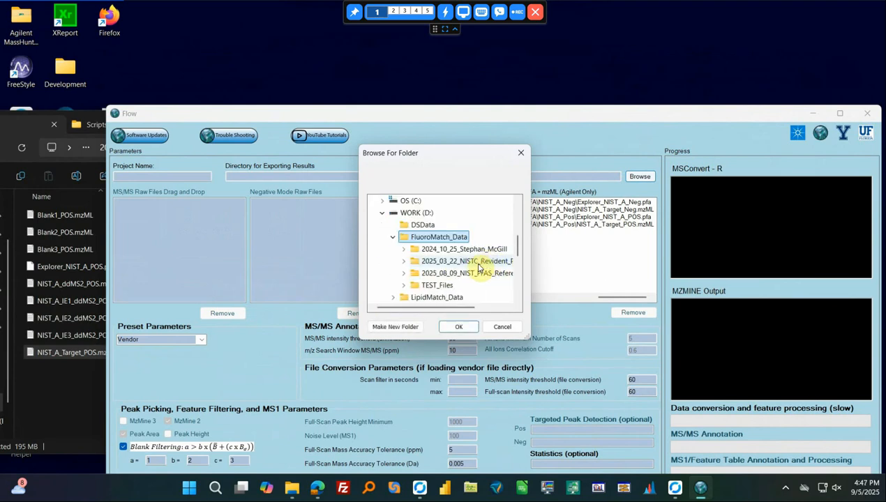
{"action": "double_click", "coordinate": [479, 261]}
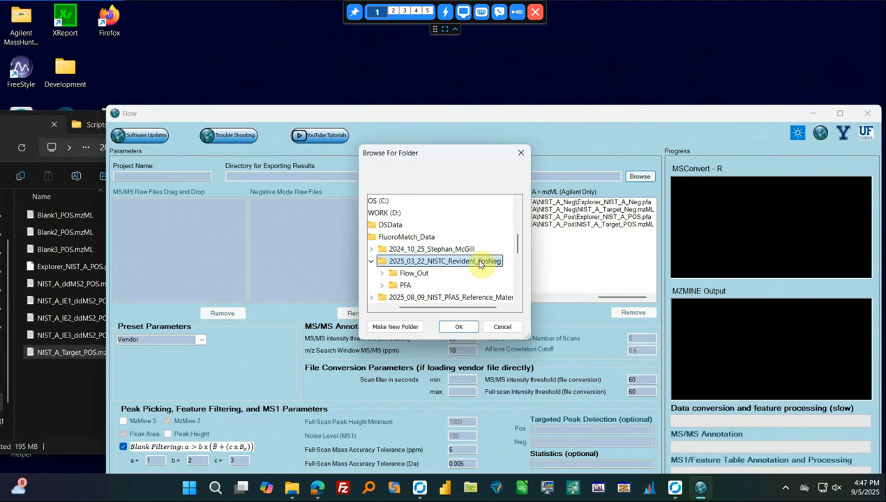
{"action": "double_click", "coordinate": [405, 284]}
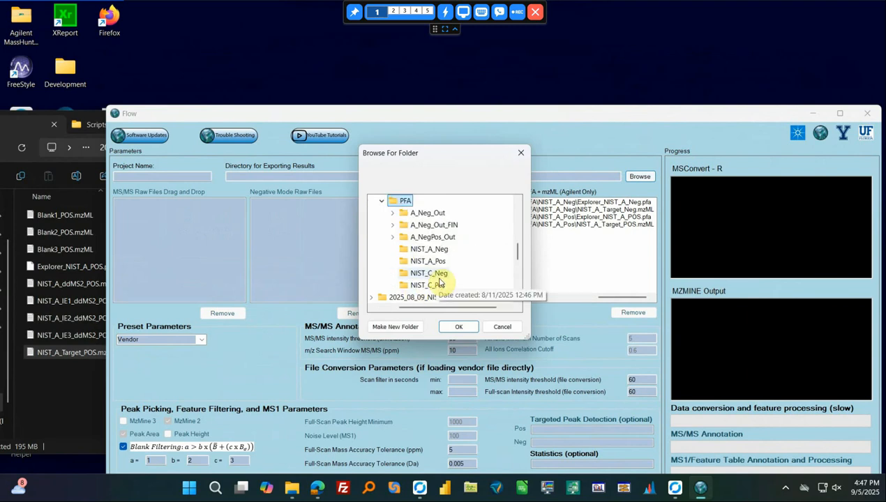
{"action": "double_click", "coordinate": [447, 237]}
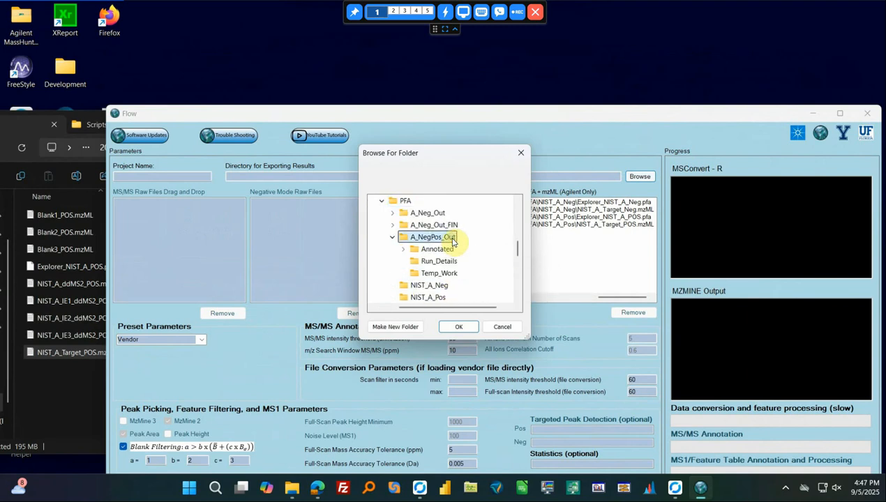
{"action": "left_click", "coordinate": [461, 327]}
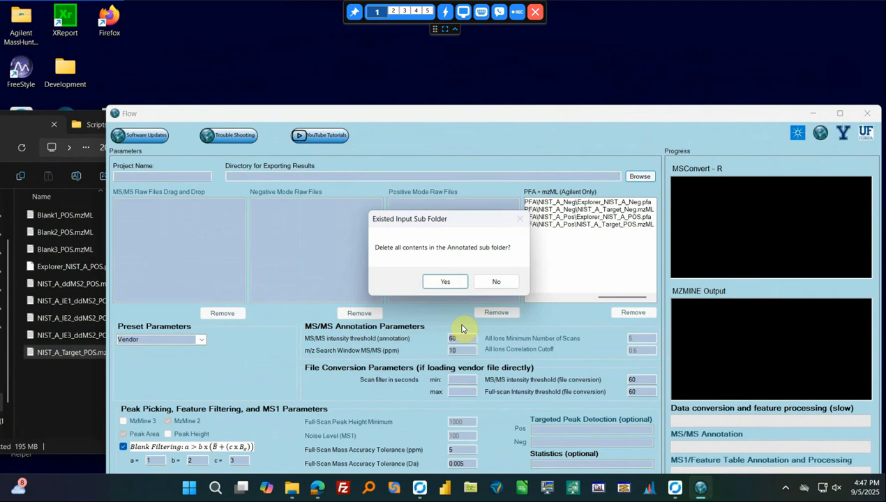
- Agree to delete the contents of the existing output subfolders, including Annotated and Temp_Work, and name the project NistA_PN
{"action": "left_click", "coordinate": [451, 284]}
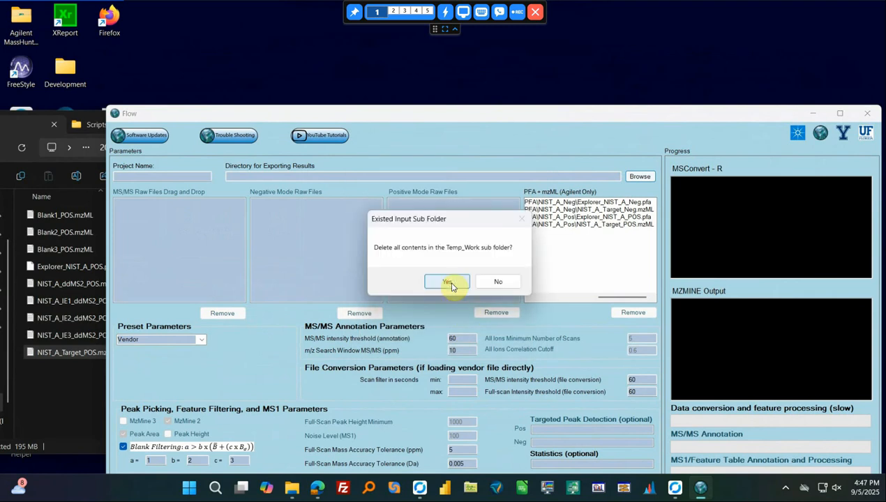
{"action": "left_click", "coordinate": [451, 283]}
{"action": "left_click", "coordinate": [452, 285]}
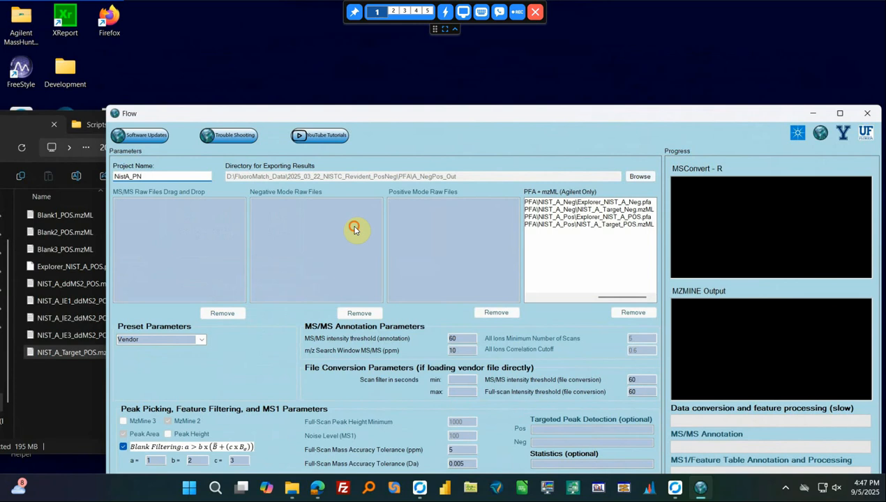
- Move the Flow window up to show all parameters and set the vendor preset to Agilent(6546 and after)
{"action": "left_click_drag", "start_coordinate": [589, 113], "coordinate": [578, 30]}
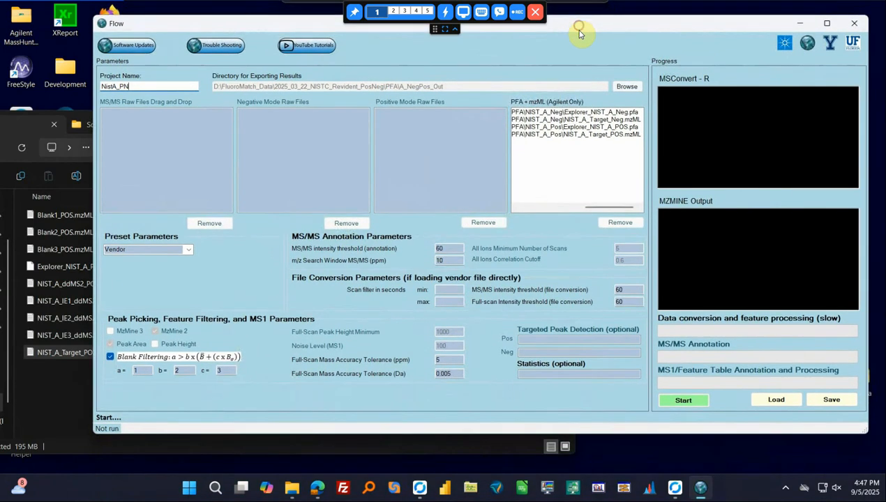
{"action": "left_click", "coordinate": [190, 251]}
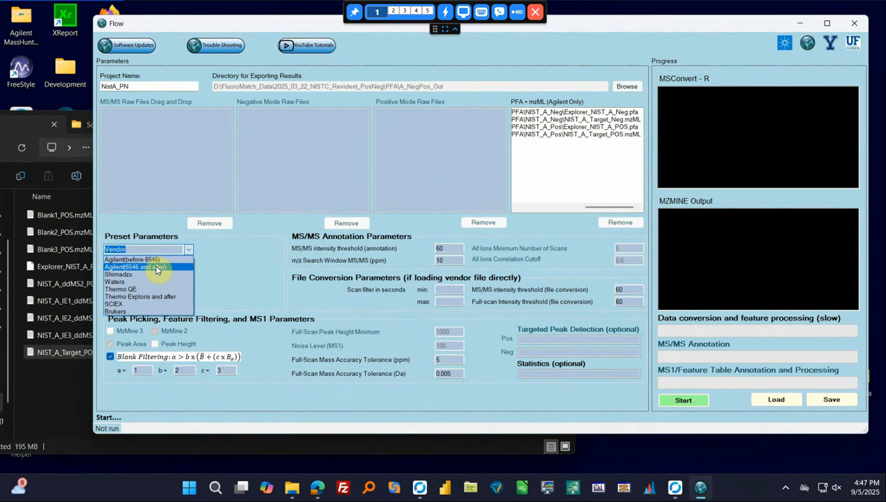
{"action": "left_click", "coordinate": [156, 269]}
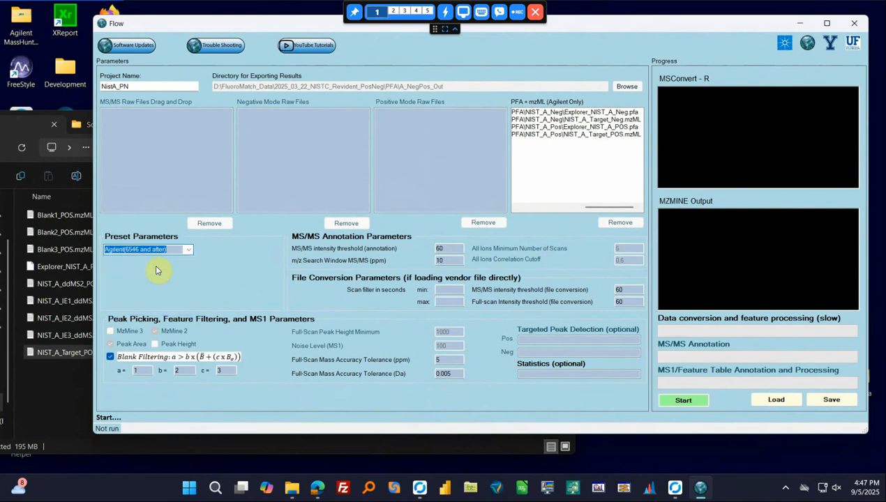
- Switch the vendor preset to Agilent(before 6546) to compare its parameter values, and return it to Agilent(6546 and after)
{"action": "left_click", "coordinate": [190, 250]}
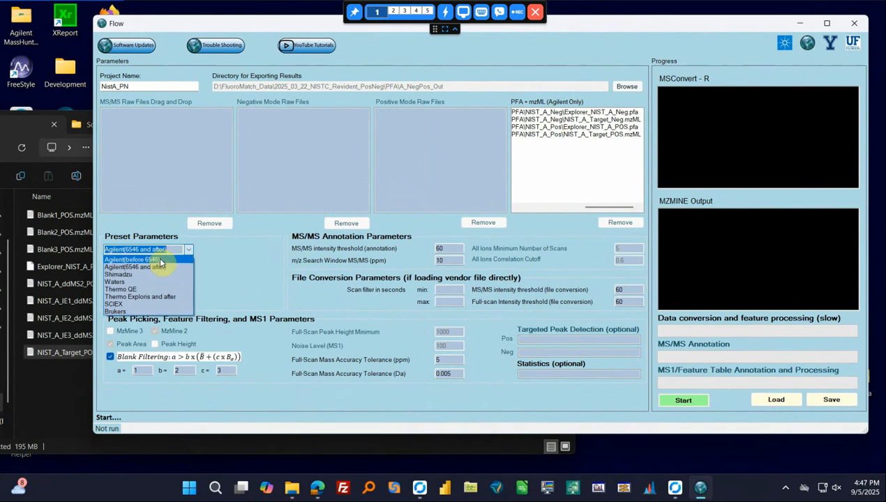
{"action": "left_click", "coordinate": [159, 260]}
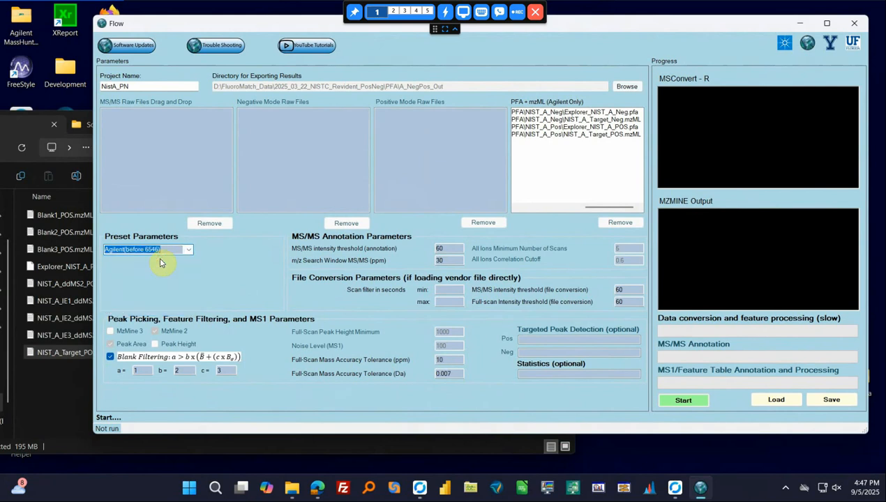
{"action": "left_click", "coordinate": [186, 250]}
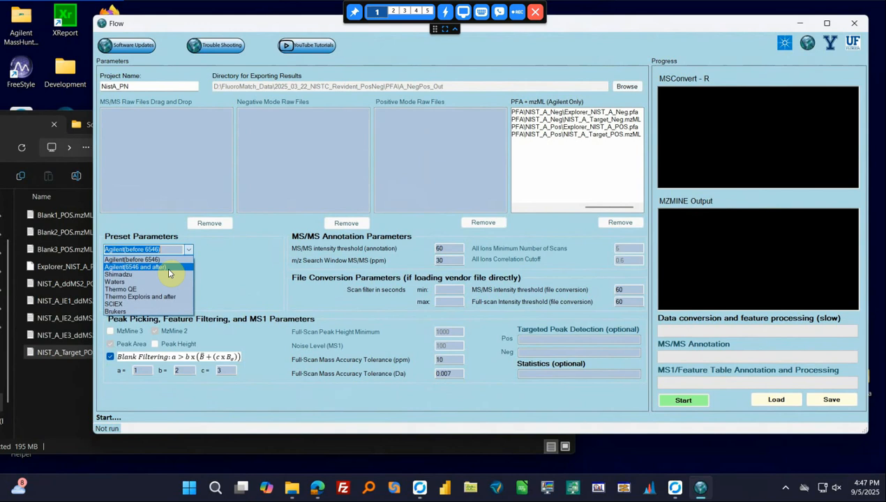
{"action": "left_click", "coordinate": [167, 267]}
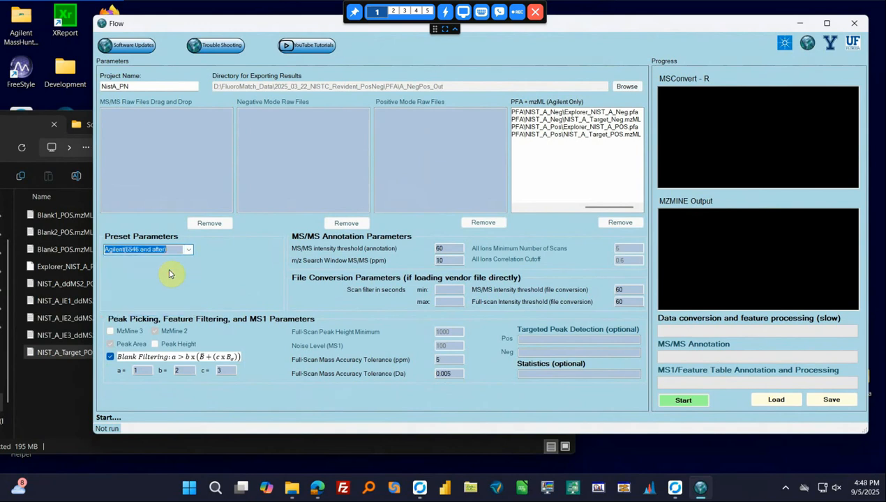
- Recheck the Agilent(before 6546) preset, settle on Agilent(6546 and after), and start processing the NistA_PN project
{"action": "left_click", "coordinate": [187, 250]}
{"action": "left_click", "coordinate": [172, 260]}
{"action": "left_click", "coordinate": [188, 250]}
{"action": "left_click", "coordinate": [151, 267]}
{"action": "left_click", "coordinate": [681, 399]}
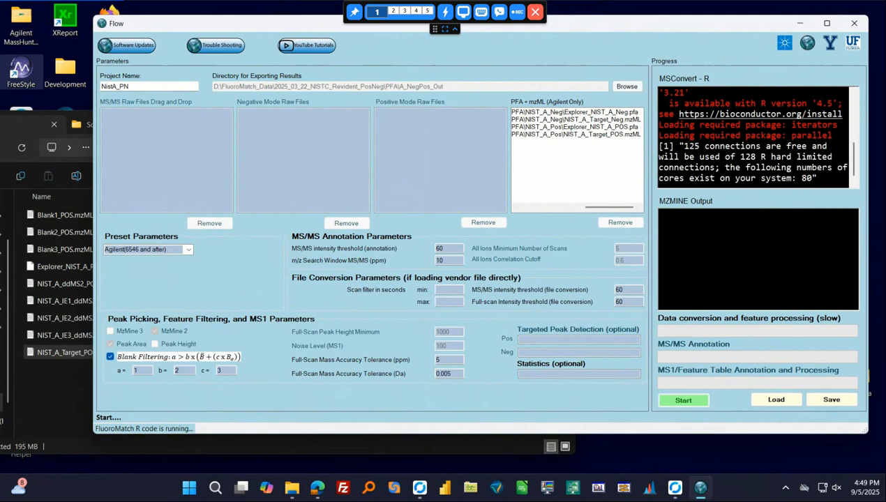
- View the Snipping Tool screenshot of the completed NISTA run at full size and return to the Flow window
{"action": "left_click_drag", "start_coordinate": [1, 111], "coordinate": [460, 71]}
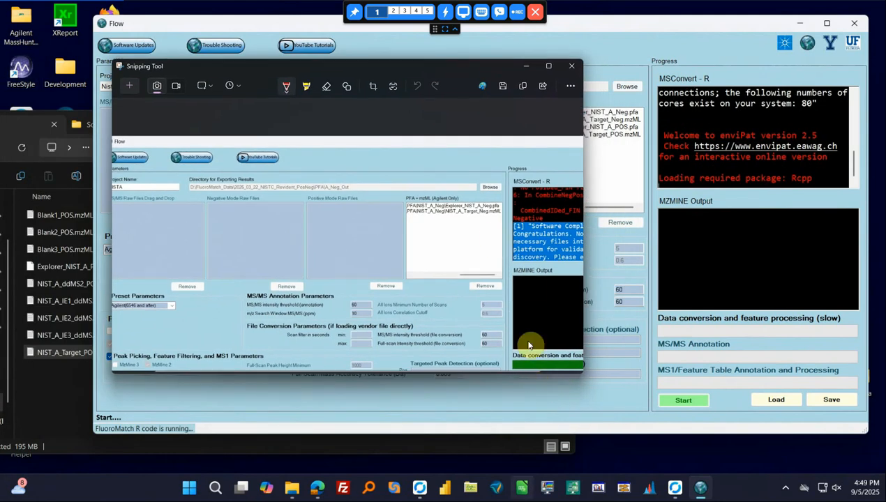
{"action": "left_click", "coordinate": [550, 67]}
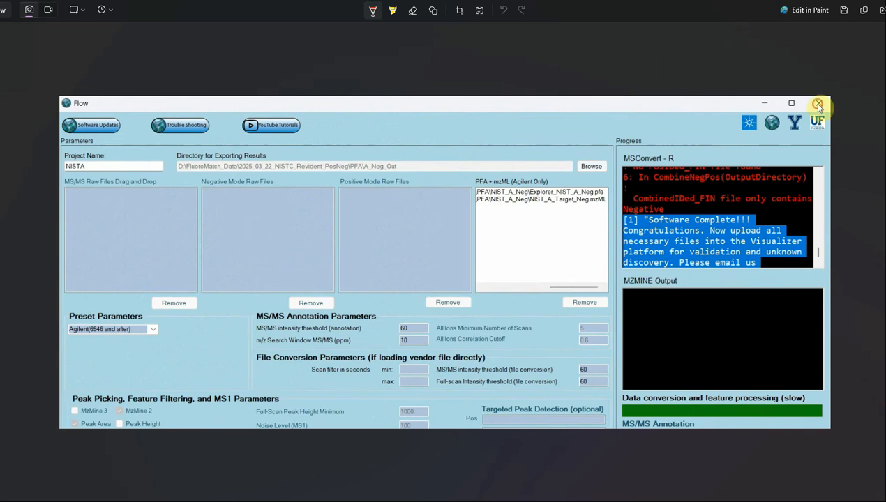
{"action": "left_click_drag", "start_coordinate": [725, 97], "coordinate": [682, 126]}
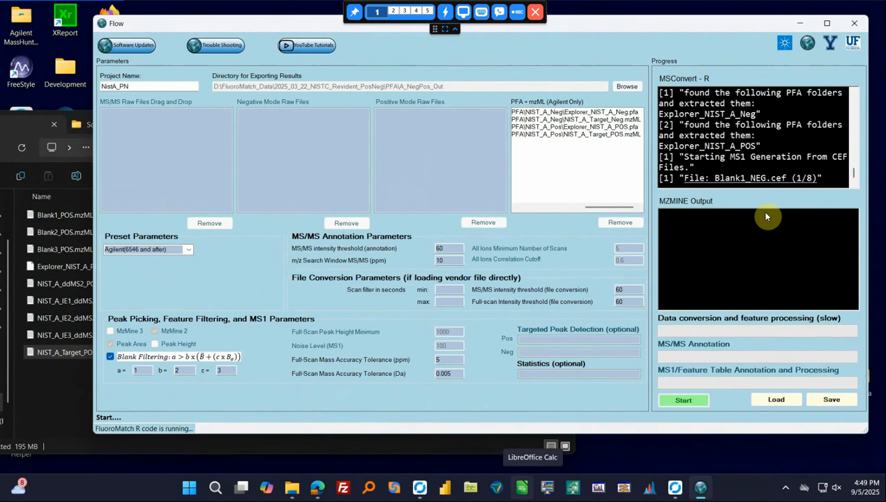
- Read through the MSConvert - R log for the PFA folder extraction and the MS1 generation from CEF files
{"action": "scroll", "coordinate": [732, 152], "scroll_direction": "down", "scroll_amount": 1}
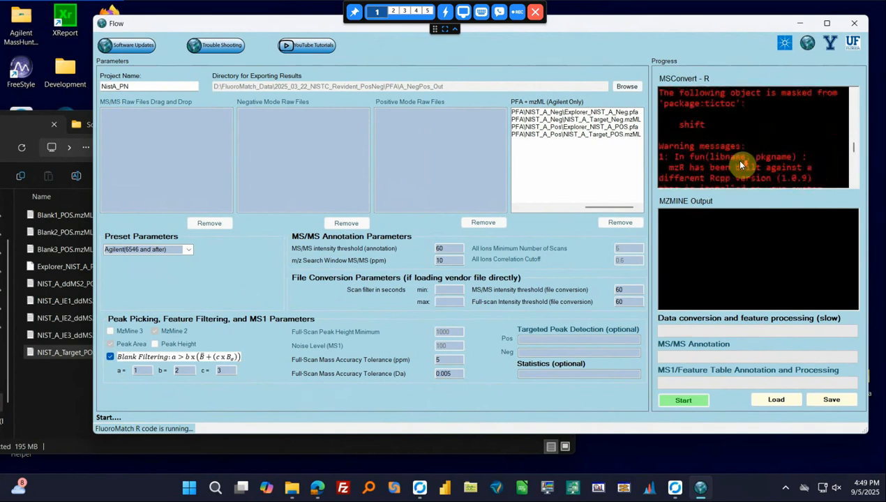
{"action": "scroll", "coordinate": [741, 165], "scroll_direction": "up", "scroll_amount": 2}
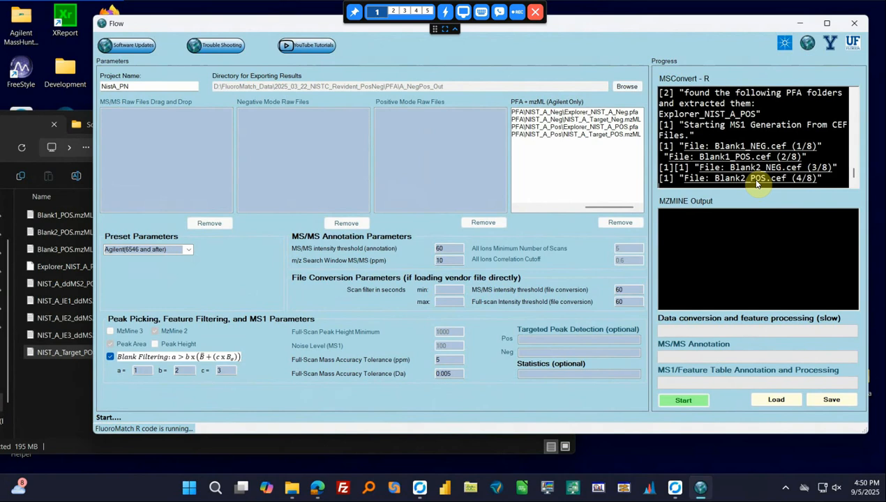
{"action": "scroll", "coordinate": [760, 167], "scroll_direction": "up", "scroll_amount": 2}
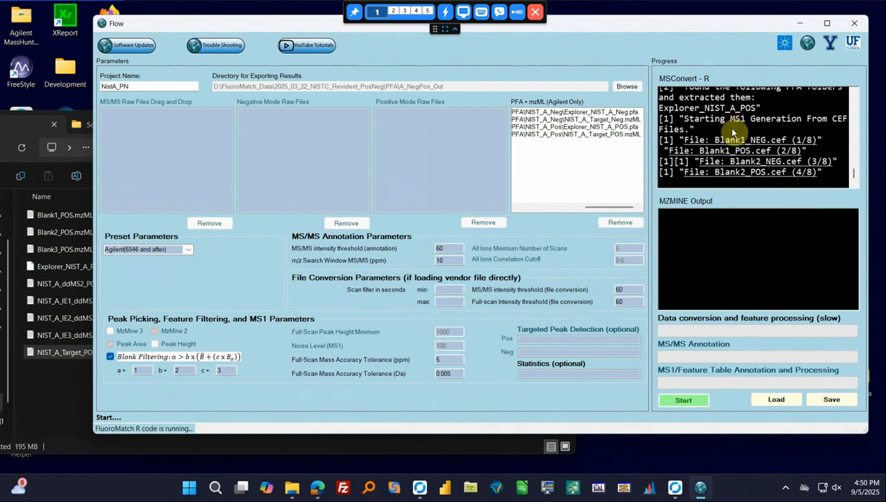
{"action": "scroll", "coordinate": [732, 133], "scroll_direction": "up", "scroll_amount": 2}
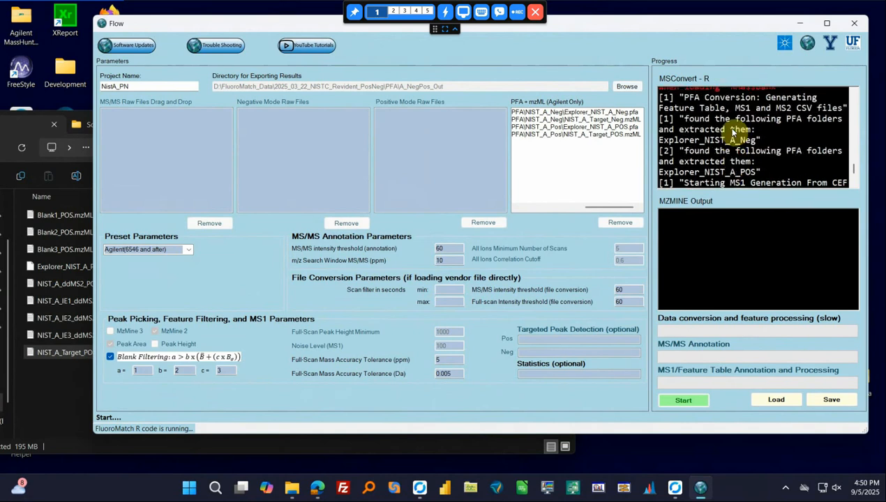
{"action": "scroll", "coordinate": [732, 131], "scroll_direction": "down", "scroll_amount": 2}
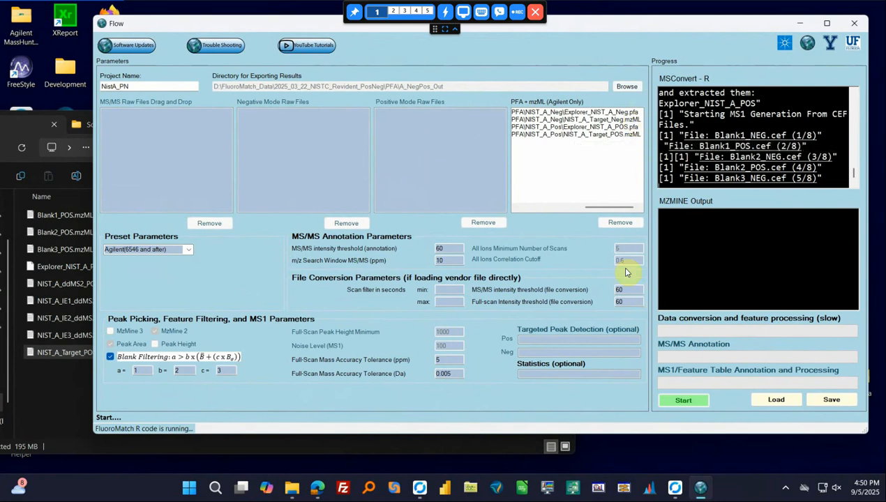
- Switch to MassHunter Qualitative Analysis and open SRM1936_Target1_Neg.d, SRM1936_Target2_Neg.d and SRM1936_Target3_Neg.d with the current method
{"action": "left_click", "coordinate": [569, 482]}
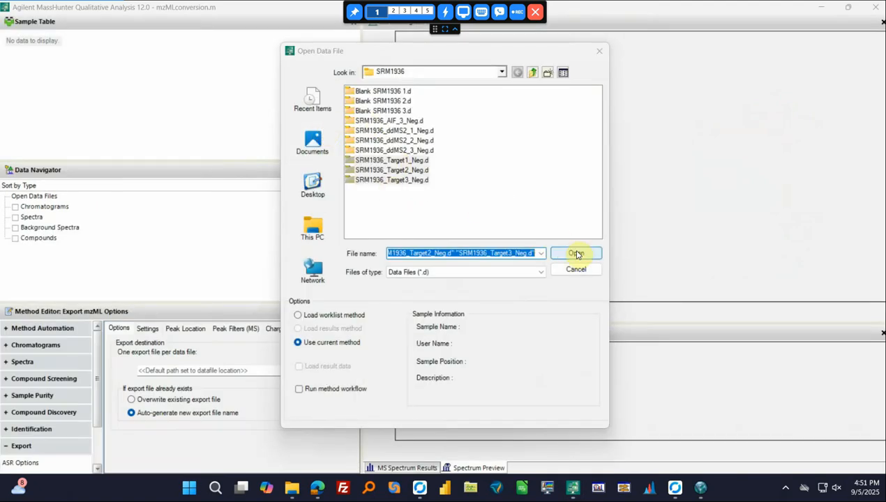
{"action": "left_click", "coordinate": [576, 254]}
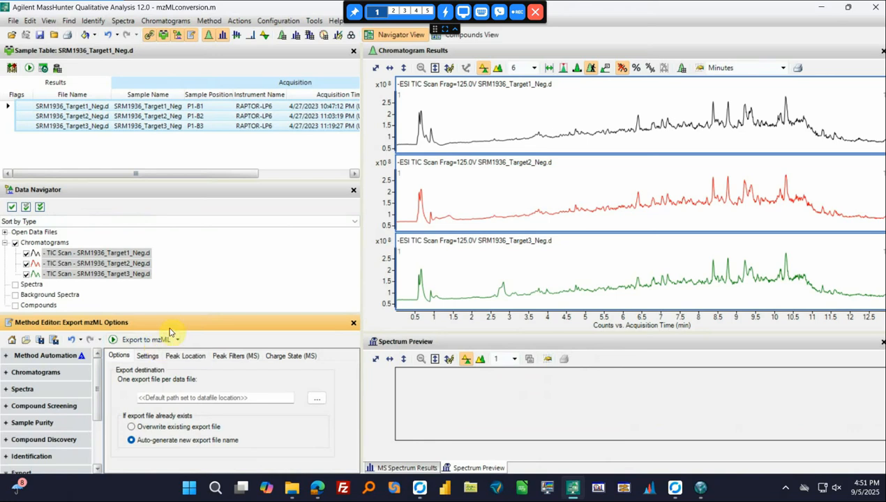
- Hide the Method Editor and show it again
{"action": "left_click", "coordinate": [50, 20]}
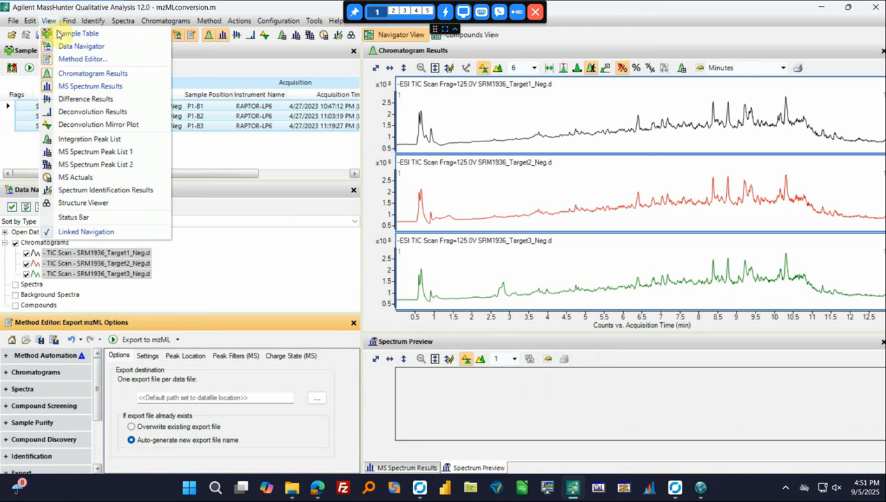
{"action": "left_click", "coordinate": [67, 58]}
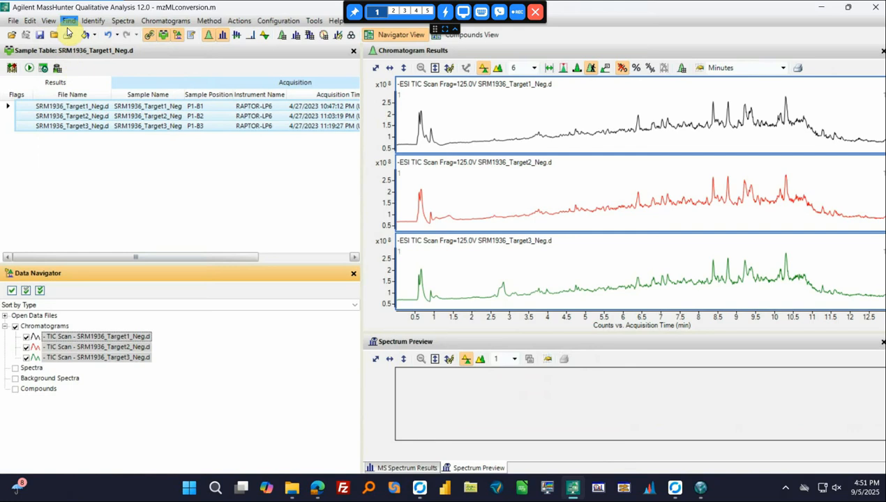
{"action": "left_click", "coordinate": [50, 21]}
{"action": "left_click", "coordinate": [66, 59]}
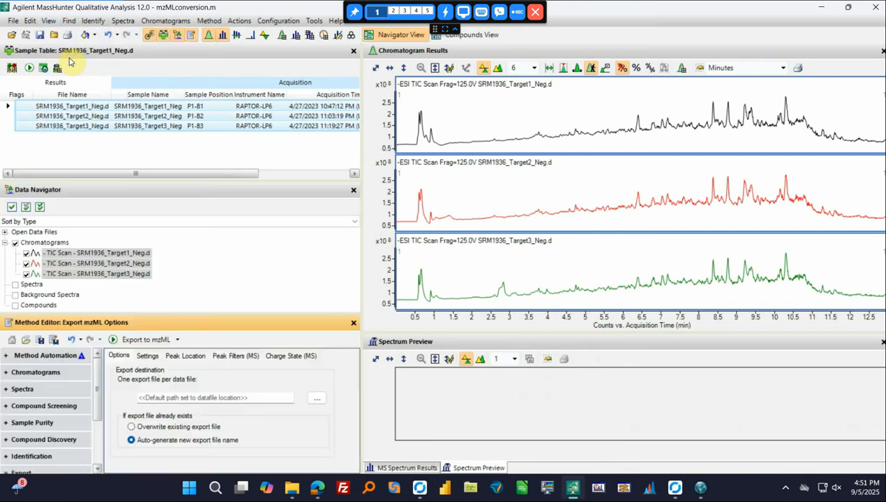
- Review the mzML export file list and the storage, peak location, peak filter and charge state options without exporting
{"action": "left_click", "coordinate": [137, 341]}
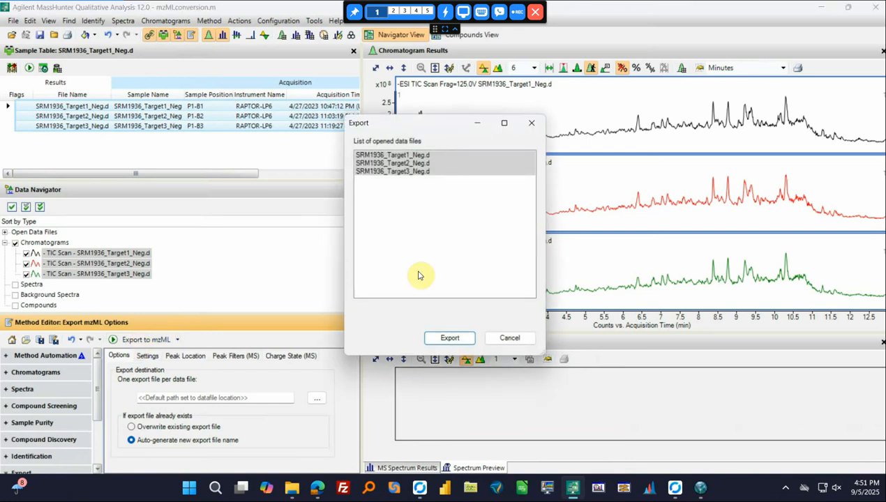
{"action": "left_click", "coordinate": [510, 338]}
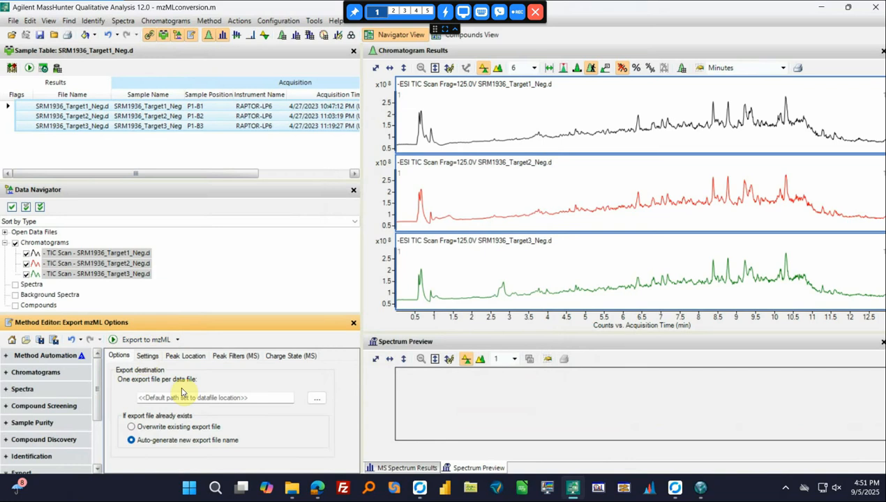
{"action": "left_click", "coordinate": [147, 357]}
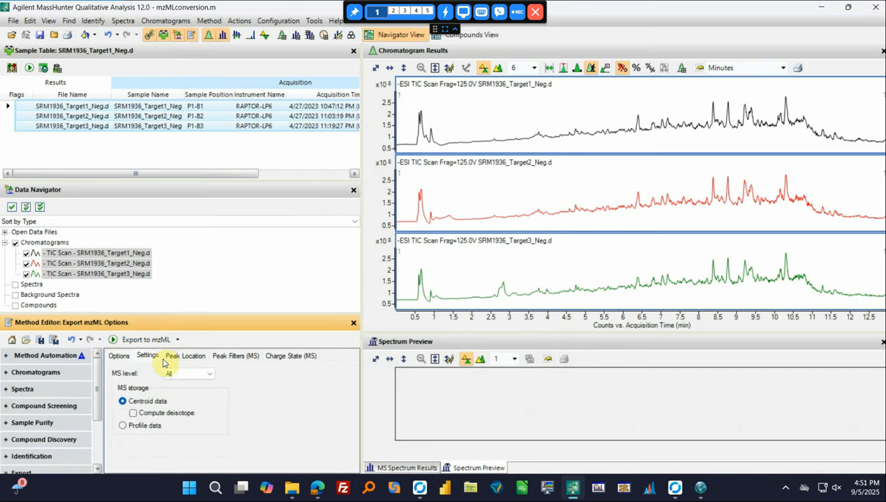
{"action": "left_click", "coordinate": [192, 357]}
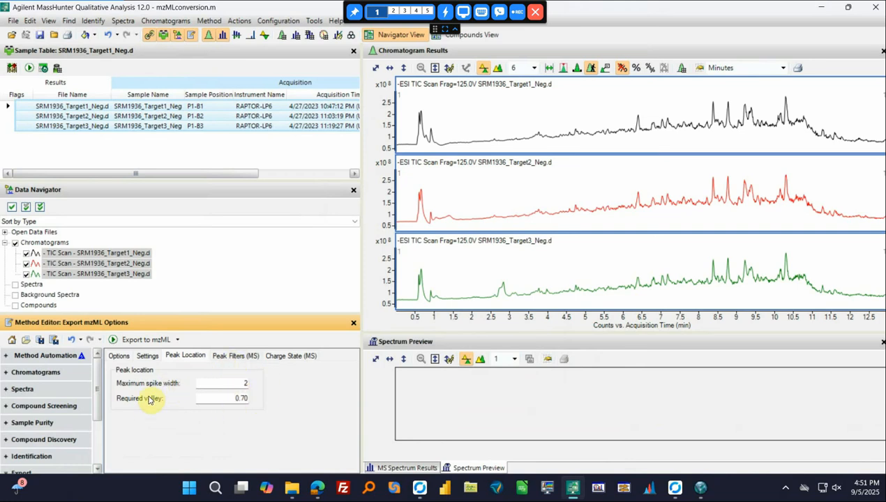
{"action": "left_click", "coordinate": [220, 357]}
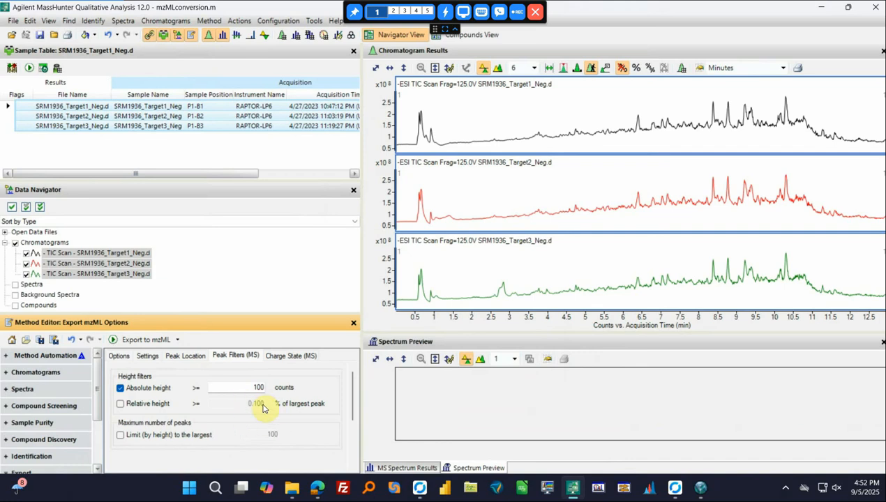
{"action": "left_click", "coordinate": [289, 356]}
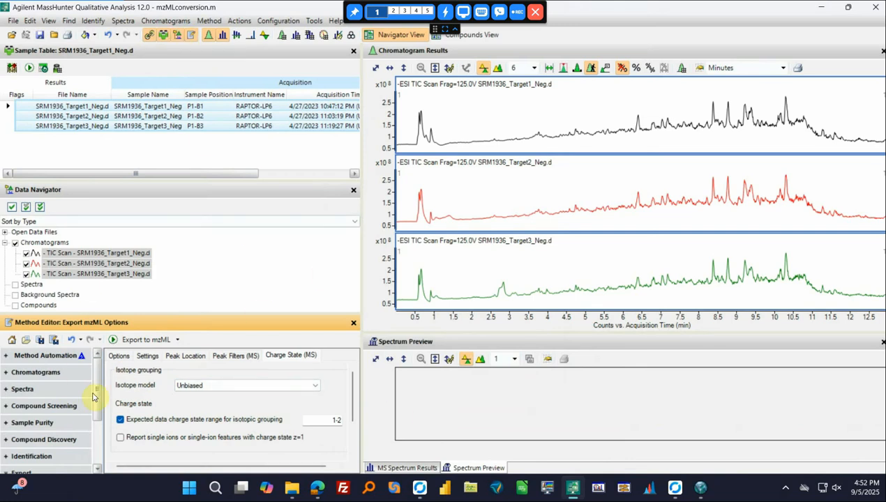
{"action": "left_click", "coordinate": [127, 341]}
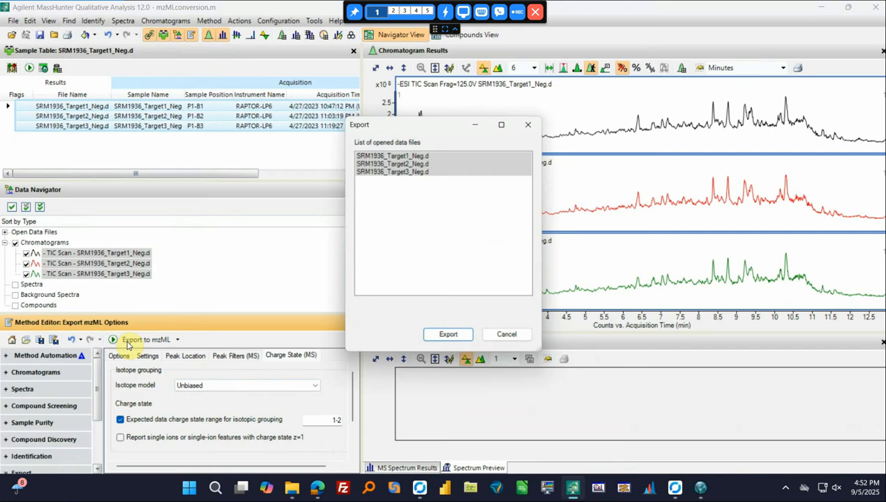
{"action": "left_click", "coordinate": [507, 339]}
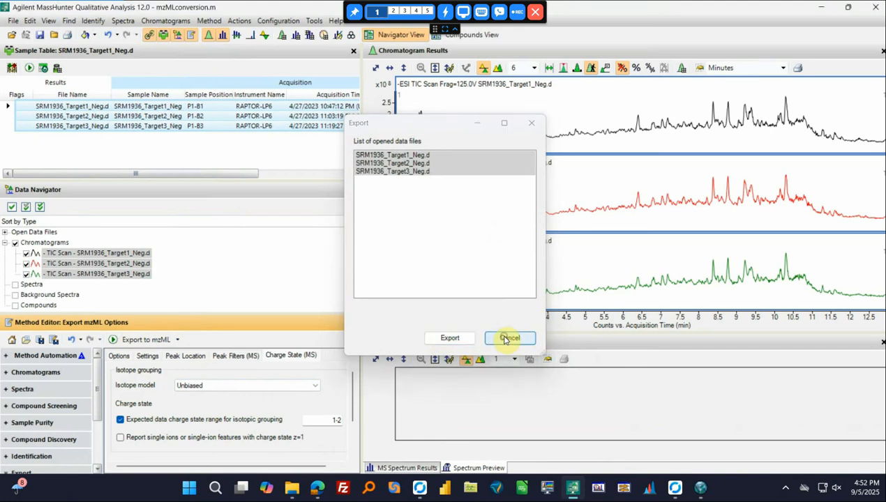
- Return to Flow and examine the MSConvert - R log for the compound list generation and compound processing passes
{"action": "left_click", "coordinate": [823, 9]}
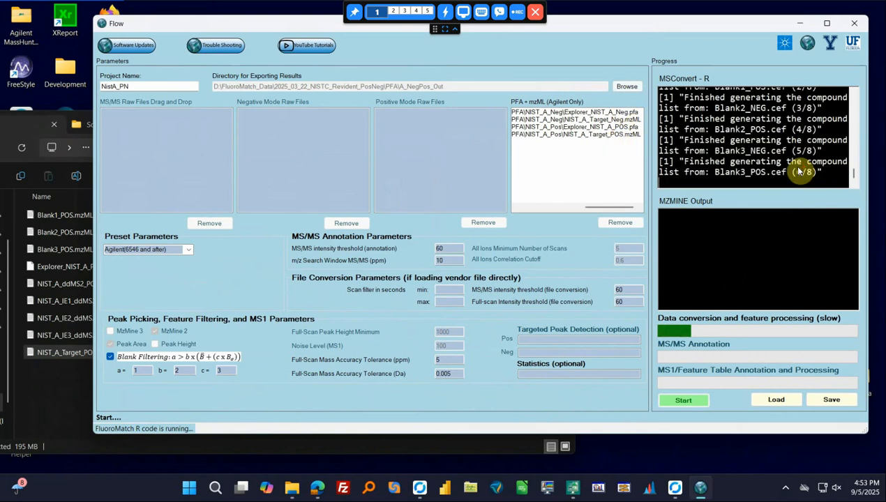
{"action": "scroll", "coordinate": [793, 134], "scroll_direction": "up", "scroll_amount": 2}
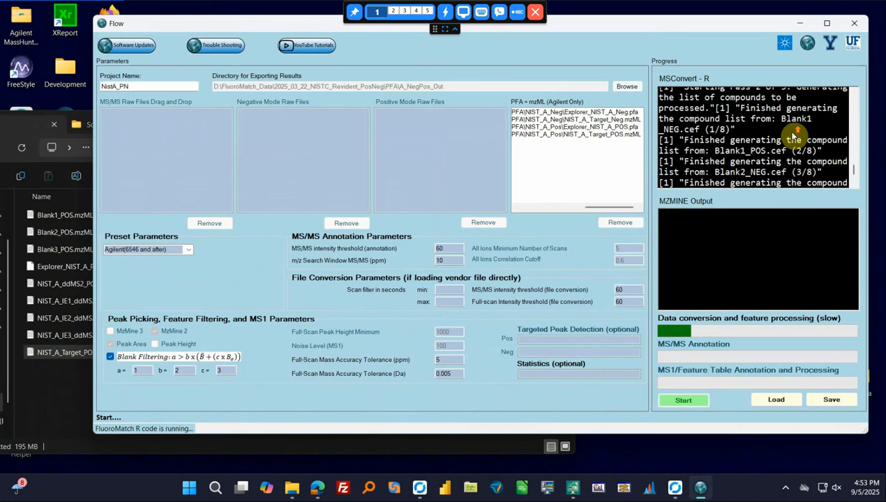
{"action": "scroll", "coordinate": [793, 135], "scroll_direction": "up", "scroll_amount": 1}
{"action": "scroll", "coordinate": [792, 135], "scroll_direction": "up", "scroll_amount": 3}
{"action": "scroll", "coordinate": [792, 135], "scroll_direction": "up", "scroll_amount": 1}
{"action": "scroll", "coordinate": [792, 135], "scroll_direction": "down", "scroll_amount": 1}
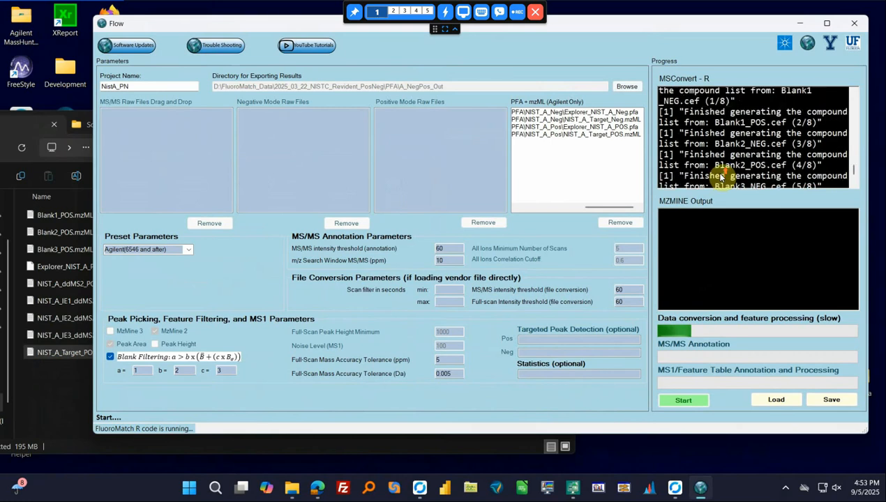
{"action": "scroll", "coordinate": [721, 177], "scroll_direction": "up", "scroll_amount": 1}
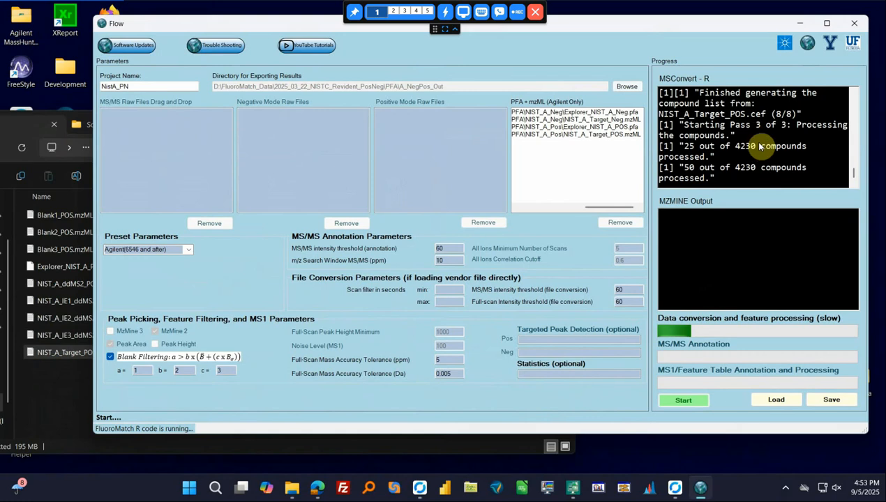
{"action": "scroll", "coordinate": [758, 151], "scroll_direction": "up", "scroll_amount": 2}
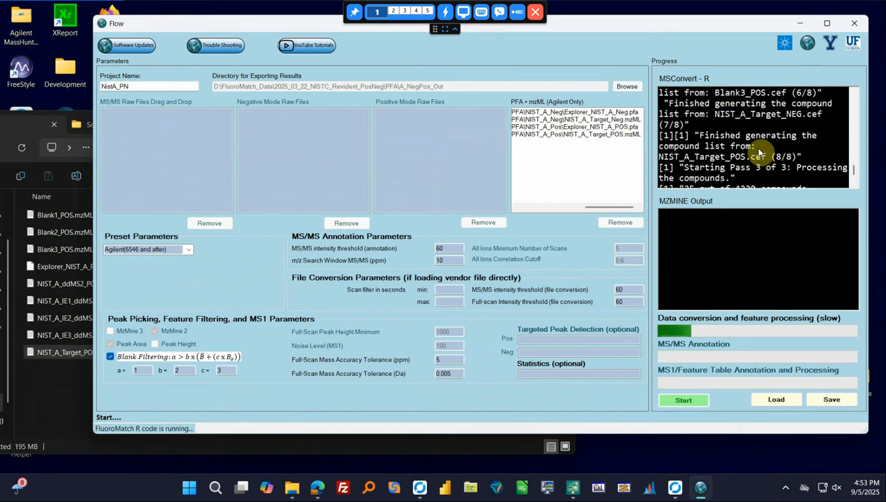
{"action": "scroll", "coordinate": [758, 151], "scroll_direction": "up", "scroll_amount": 1}
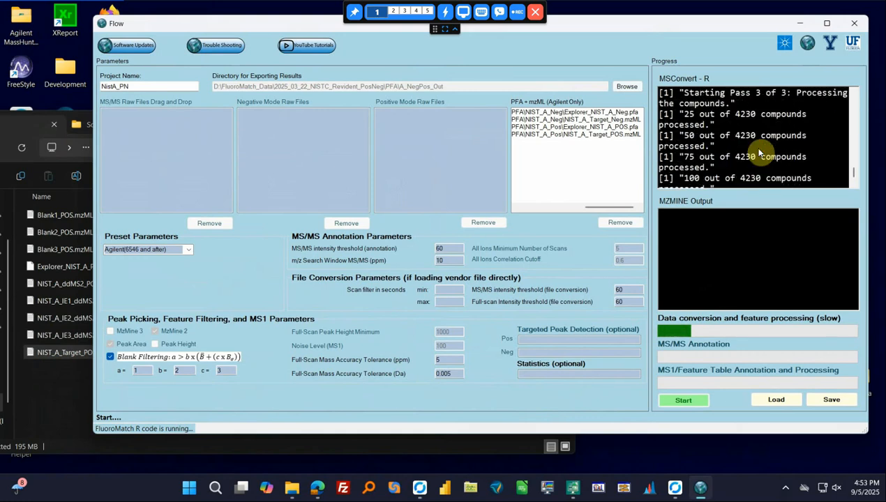
{"action": "scroll", "coordinate": [758, 152], "scroll_direction": "down", "scroll_amount": 1}
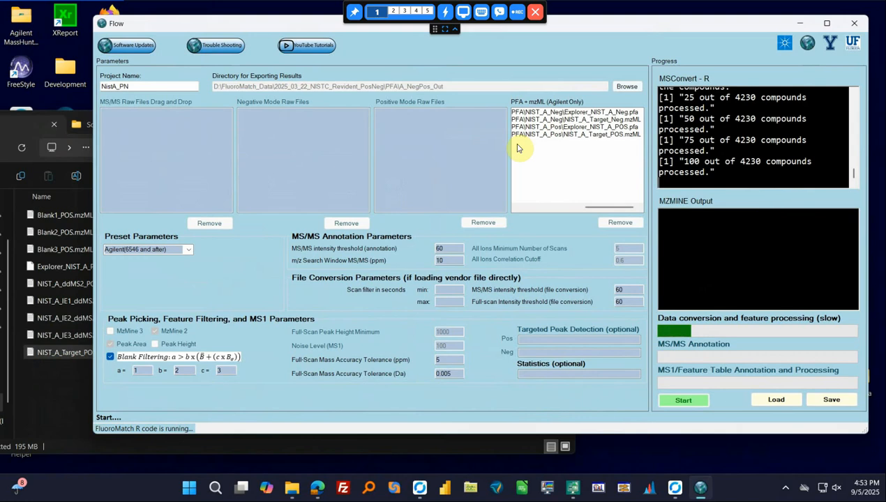
- Switch to File Explorer, check the Annotated subfolder of A_Neg_Out in the PFA folder, and return to PFA
{"action": "left_click", "coordinate": [83, 419]}
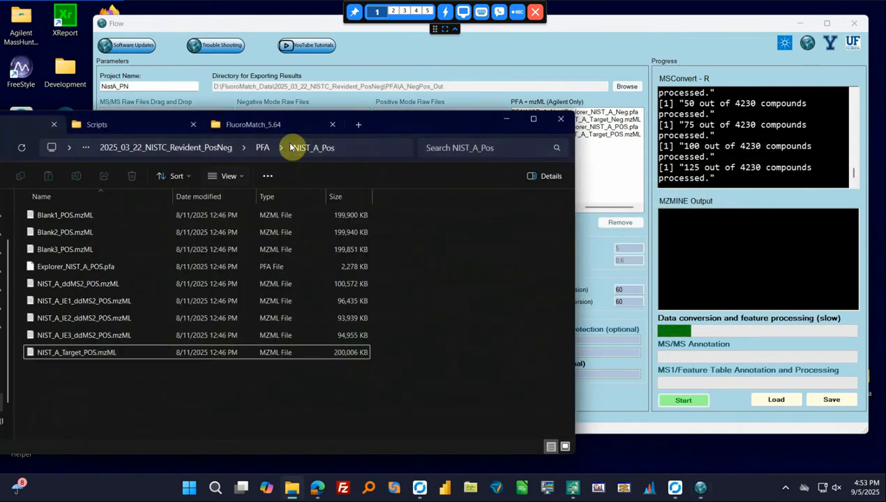
{"action": "left_click_drag", "start_coordinate": [391, 129], "coordinate": [571, 82]}
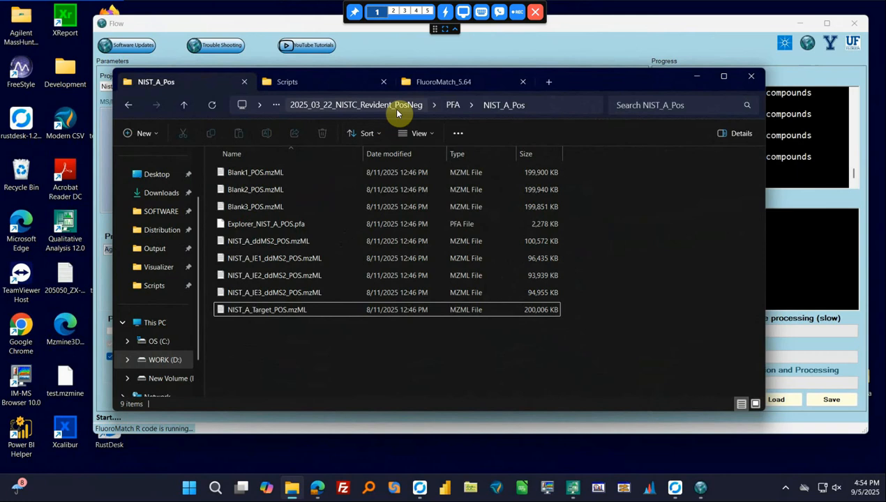
{"action": "left_click", "coordinate": [452, 106]}
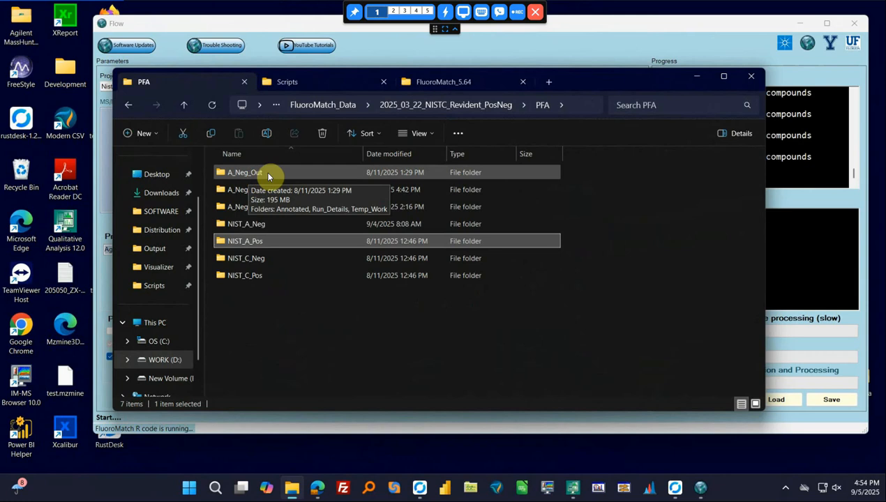
{"action": "left_click", "coordinate": [253, 174]}
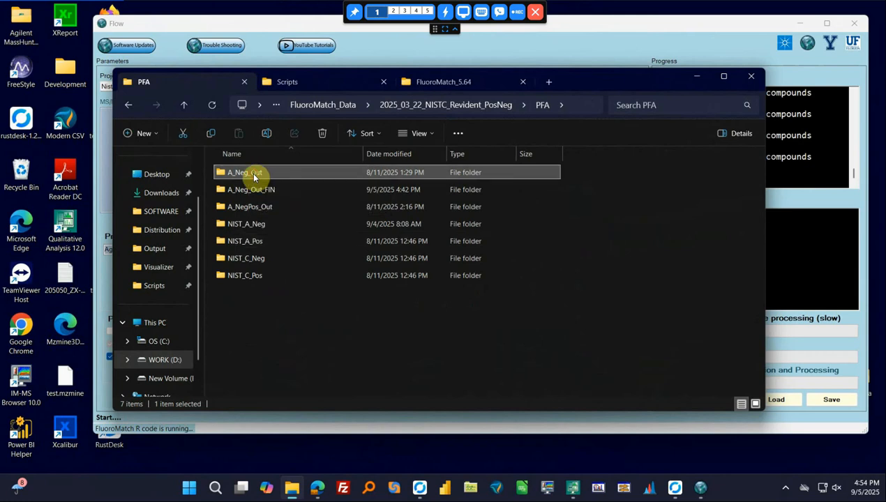
{"action": "double_click", "coordinate": [262, 174]}
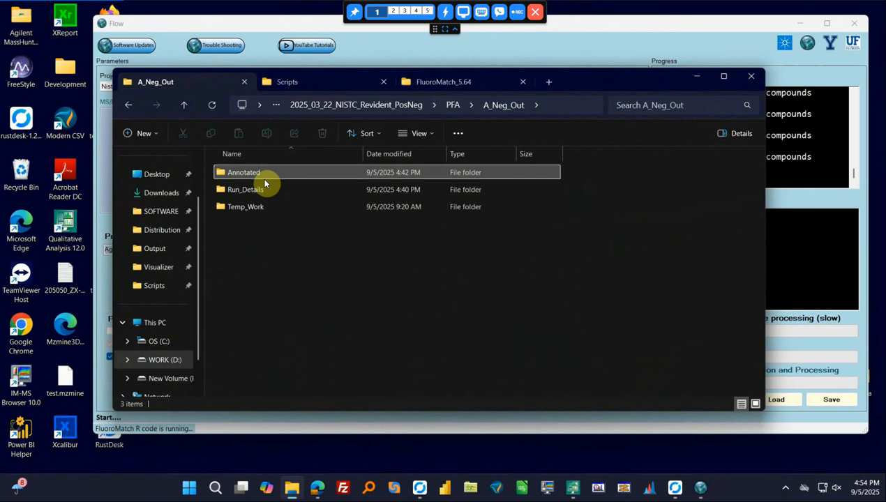
{"action": "double_click", "coordinate": [263, 183]}
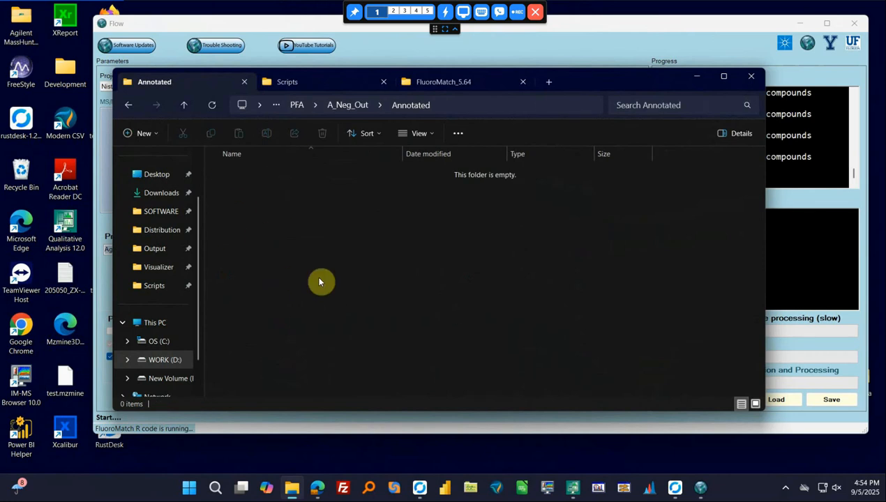
{"action": "left_click", "coordinate": [346, 105]}
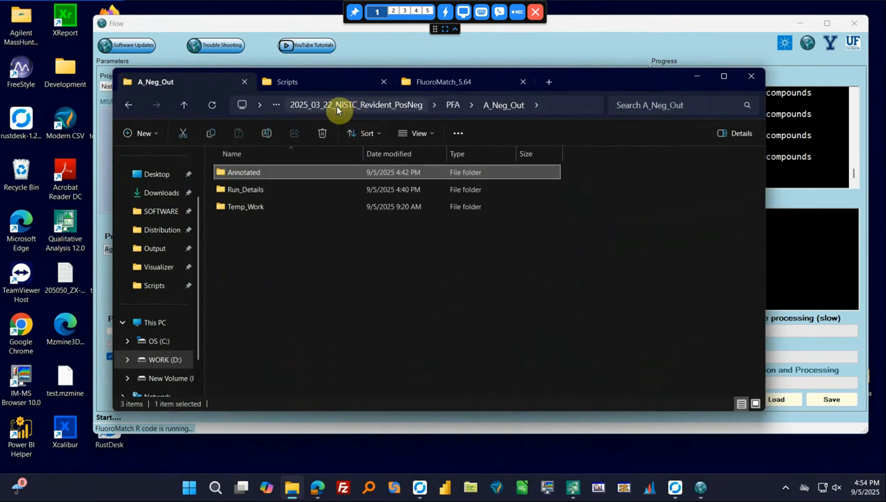
{"action": "left_click", "coordinate": [451, 106]}
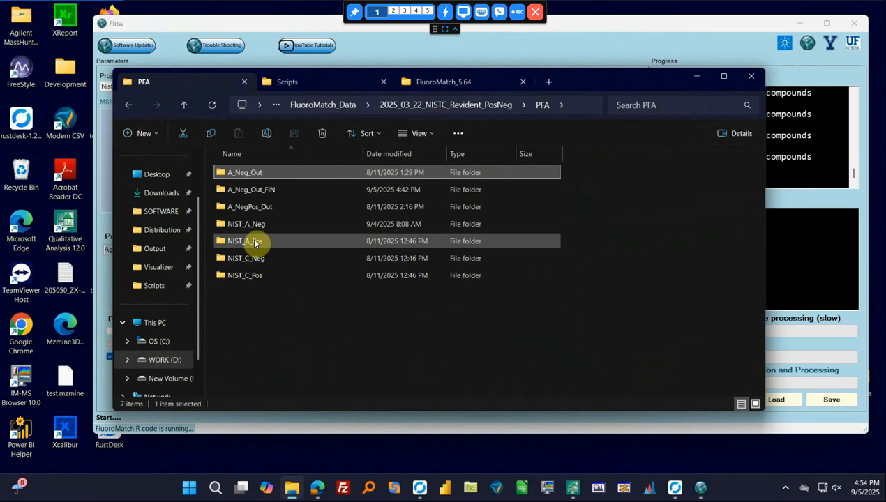
- Open the A_Neg_Out_FIN folder and review its Output folder, Explorer_NIST_A_Neg.pfa and PFA_Features_Neg.csv
{"action": "double_click", "coordinate": [274, 189]}
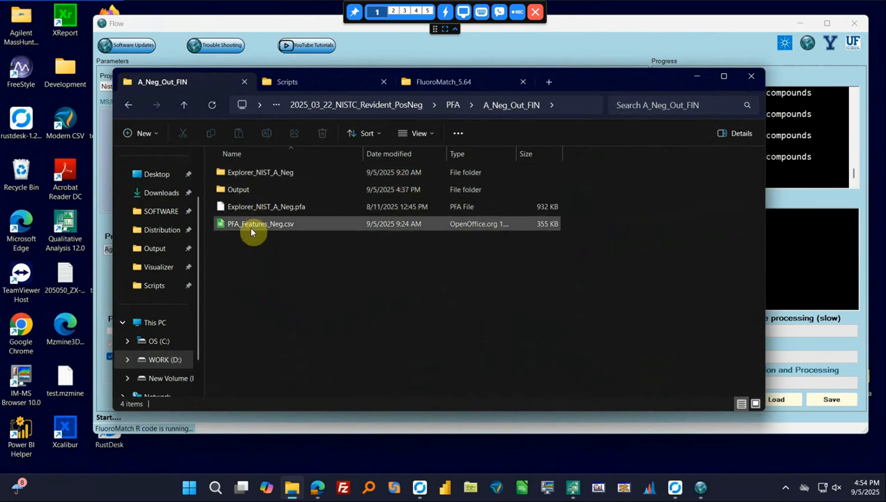
{"action": "double_click", "coordinate": [244, 190]}
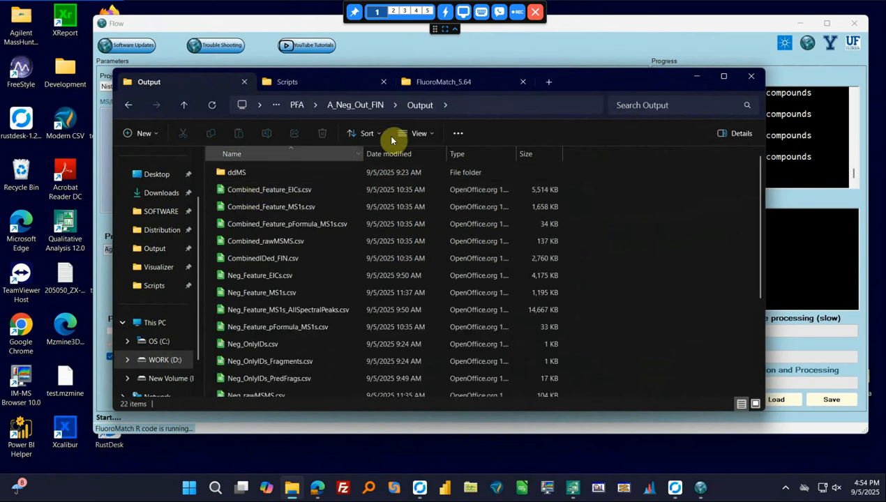
{"action": "left_click", "coordinate": [356, 106]}
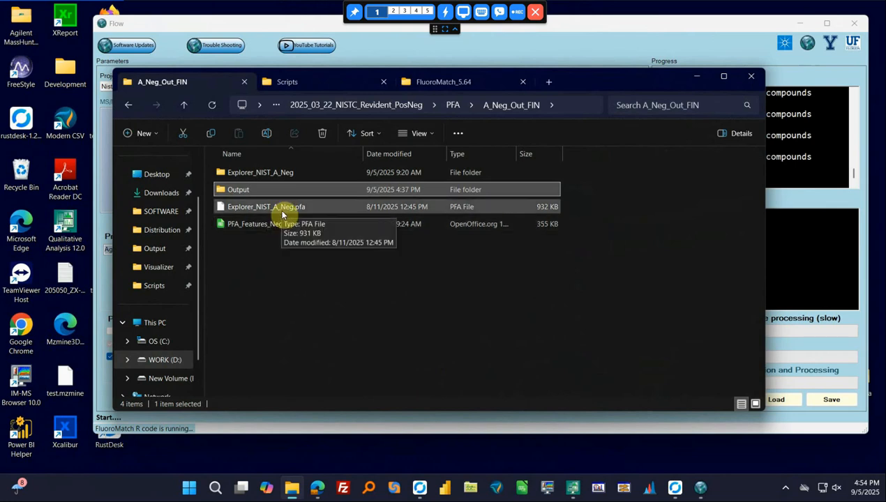
{"action": "left_click", "coordinate": [280, 212]}
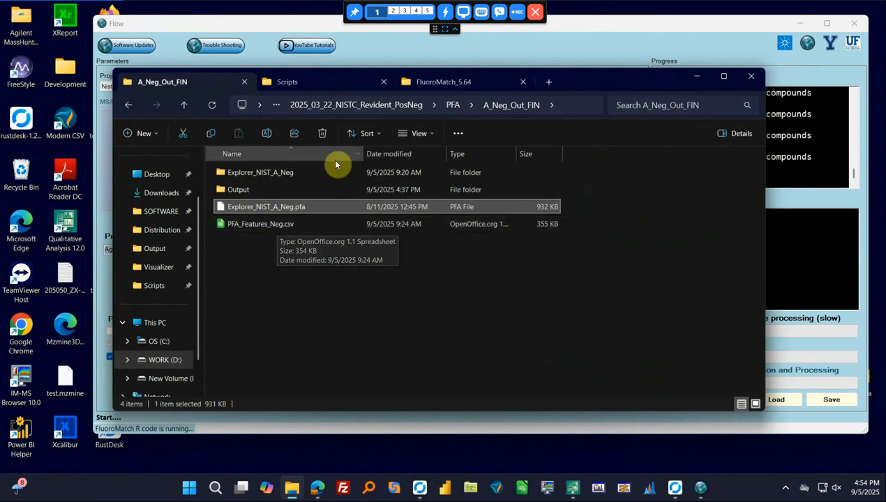
{"action": "left_click", "coordinate": [281, 224]}
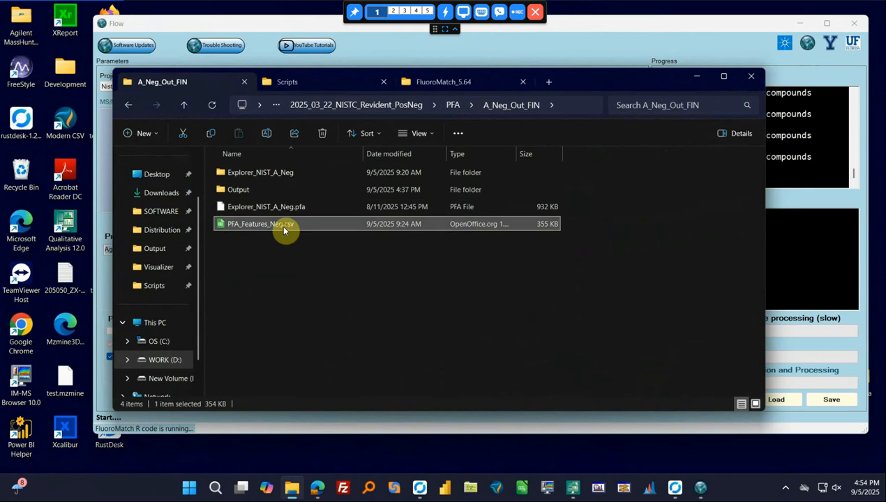
- Review all the CEF, MSP and TSV files in the Explorer_NIST_A_Neg folder and return to A_Neg_Out_FIN
{"action": "double_click", "coordinate": [272, 179]}
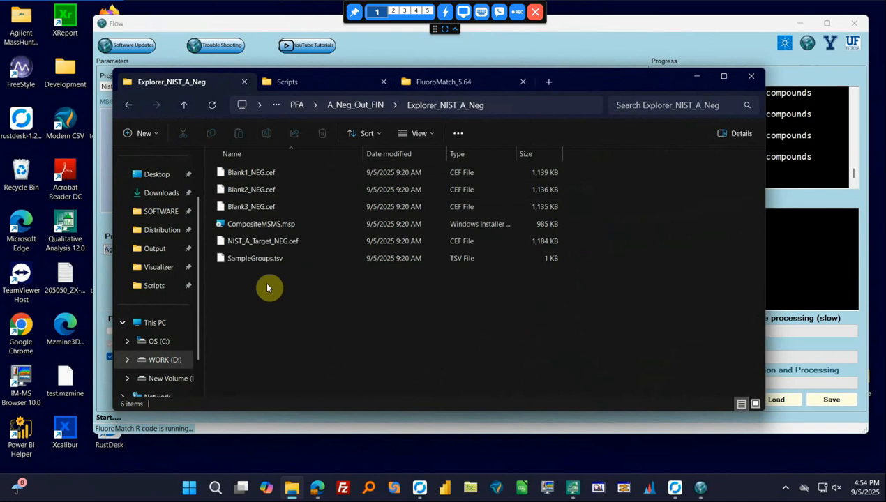
{"action": "left_click_drag", "start_coordinate": [255, 323], "coordinate": [297, 165]}
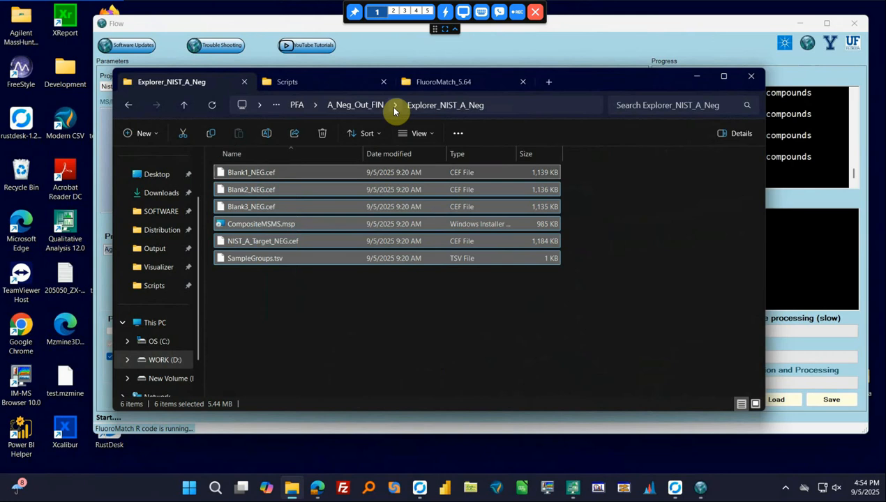
{"action": "left_click", "coordinate": [366, 106]}
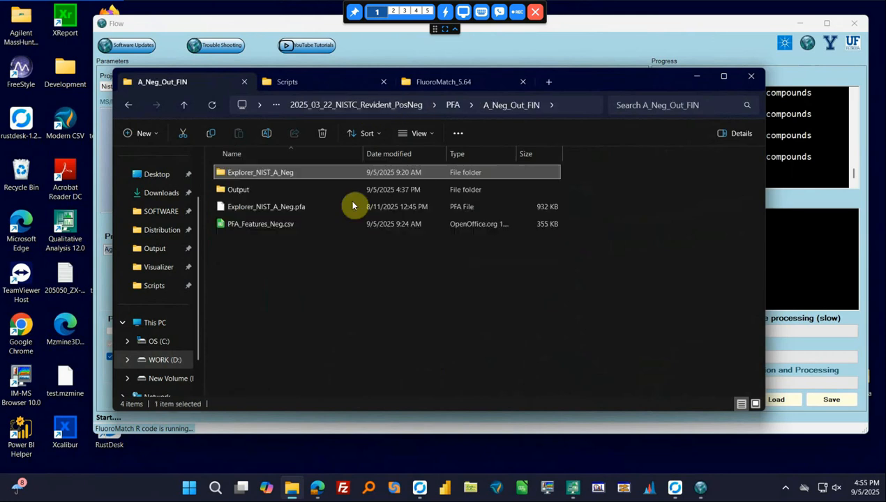
- Open NegIDed_FIN.csv from the Output folder in LibreOffice Calc, importing as Unicode (UTF-8) with tab and comma separators
{"action": "double_click", "coordinate": [260, 193]}
{"action": "scroll", "coordinate": [307, 209], "scroll_direction": "down", "scroll_amount": 3}
{"action": "scroll", "coordinate": [247, 308], "scroll_direction": "up", "scroll_amount": 3}
{"action": "scroll", "coordinate": [245, 307], "scroll_direction": "down", "scroll_amount": 3}
{"action": "left_click", "coordinate": [268, 304]}
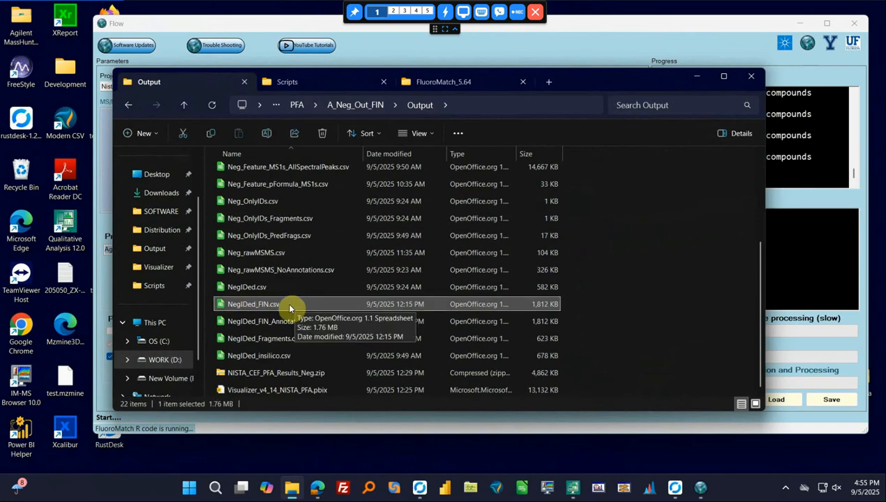
{"action": "double_click", "coordinate": [287, 306]}
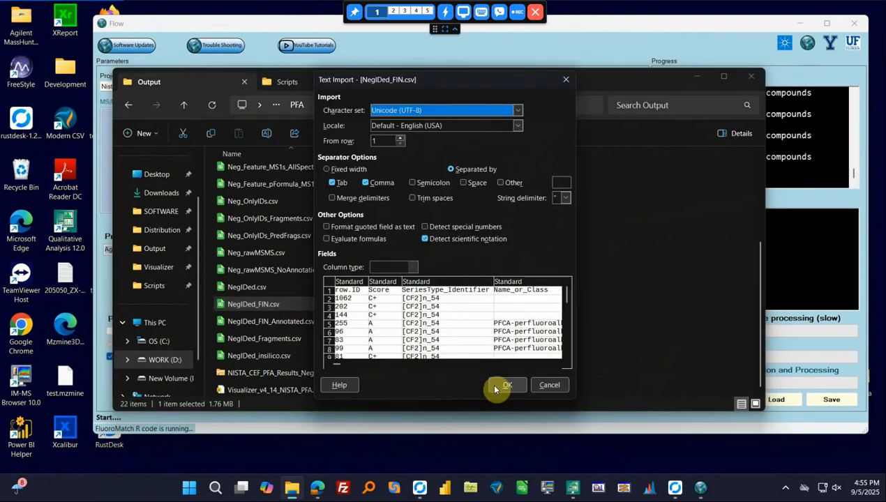
{"action": "left_click", "coordinate": [497, 384]}
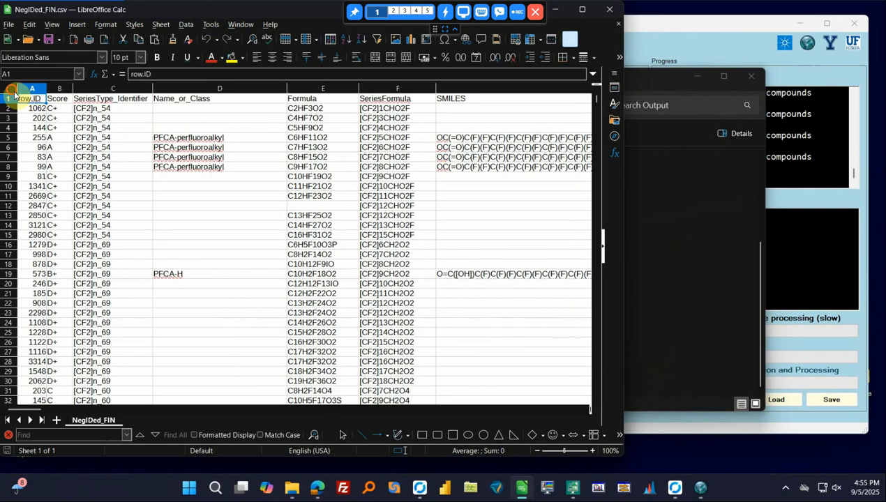
- Set the width of all the sheet's columns to 0.52"
{"action": "left_click", "coordinate": [14, 88]}
{"action": "right_click", "coordinate": [32, 89]}
{"action": "left_click", "coordinate": [77, 159]}
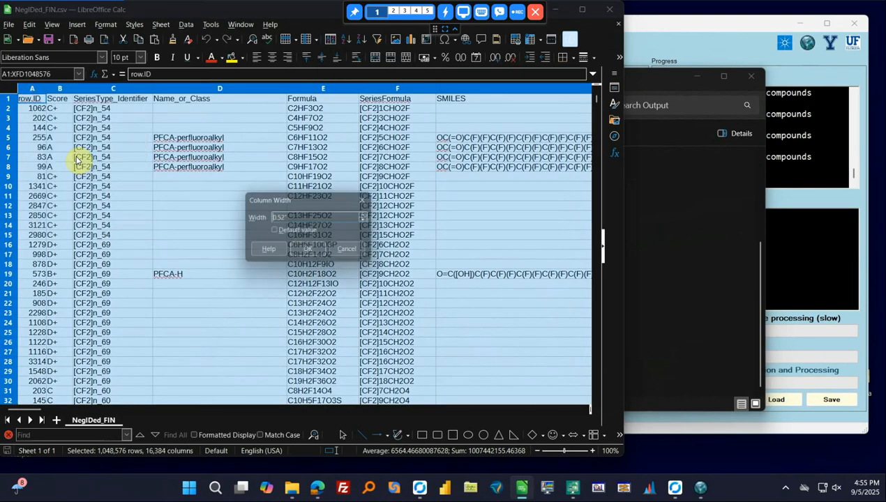
{"action": "left_click", "coordinate": [309, 257]}
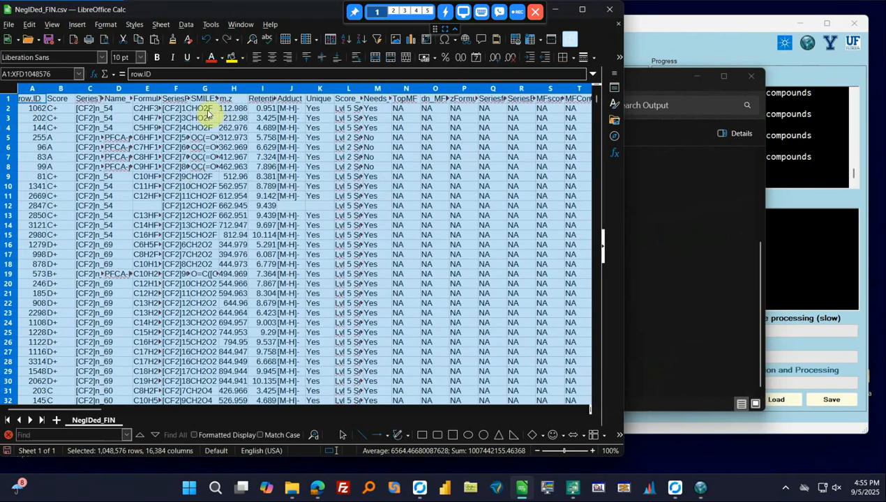
- Review the row.ID, Score, SeriesType_Identifier and Name_or_Class columns and the first nine Adduct entries
{"action": "left_click", "coordinate": [31, 89]}
{"action": "left_click", "coordinate": [61, 89]}
{"action": "left_click", "coordinate": [91, 88]}
{"action": "left_click", "coordinate": [117, 88]}
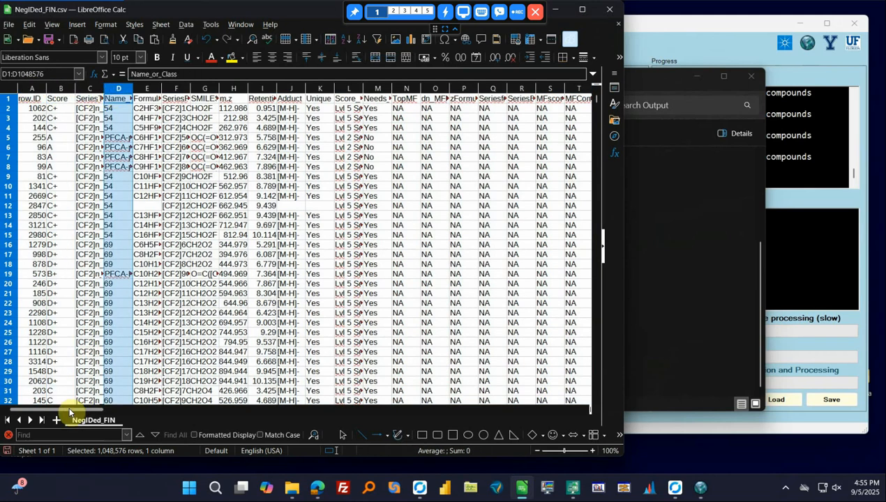
{"action": "left_click_drag", "start_coordinate": [294, 109], "coordinate": [284, 187]}
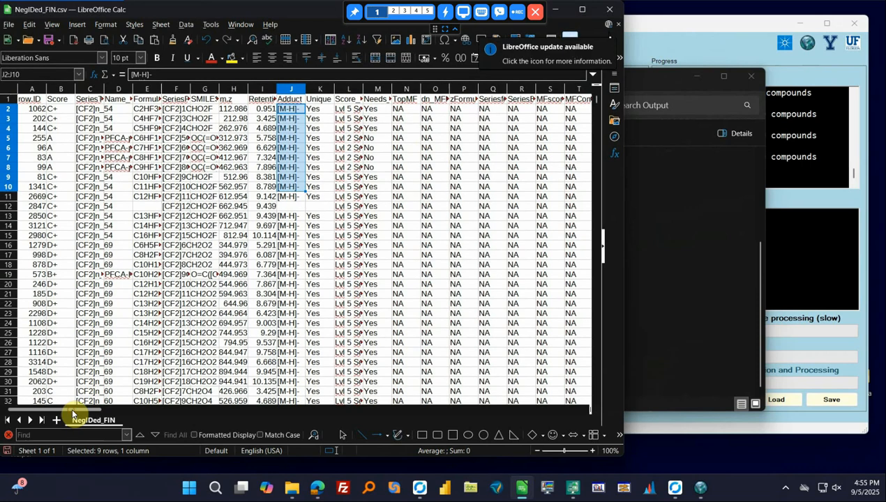
- Inspect the Adduct.1 column and the full row 12, whose adduct is M
{"action": "left_click_drag", "start_coordinate": [79, 412], "coordinate": [157, 408]}
{"action": "left_click", "coordinate": [322, 101]}
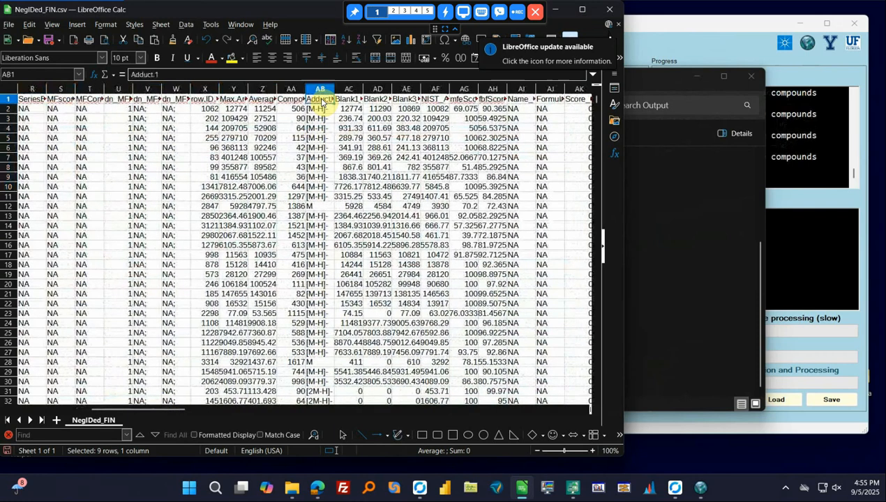
{"action": "left_click", "coordinate": [315, 208]}
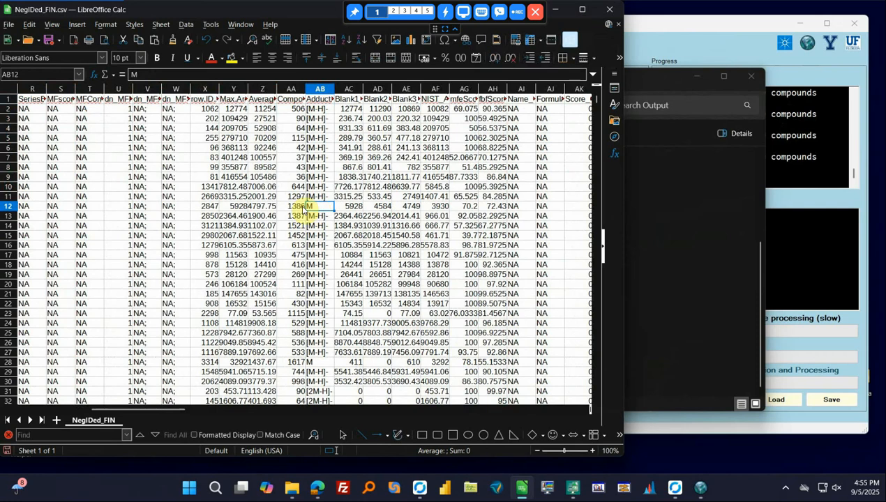
{"action": "left_click", "coordinate": [9, 207]}
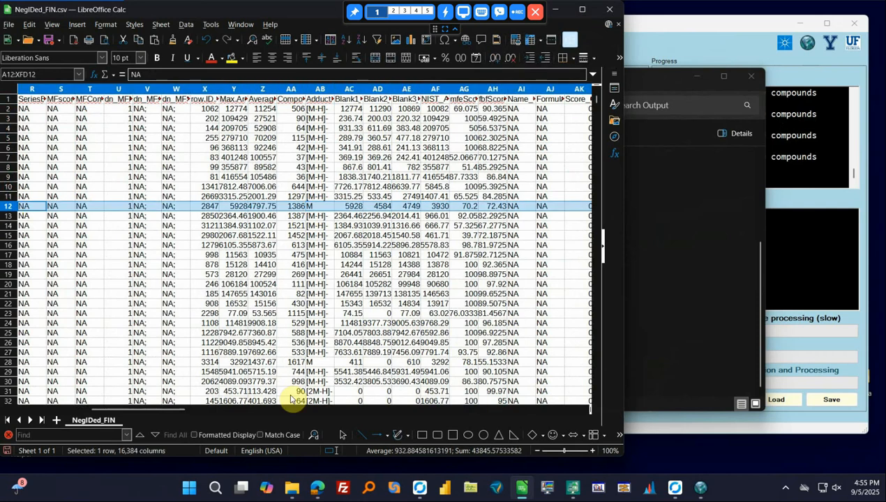
- Inspect the full identification entry in cell AP5
{"action": "left_click_drag", "start_coordinate": [138, 411], "coordinate": [162, 403]}
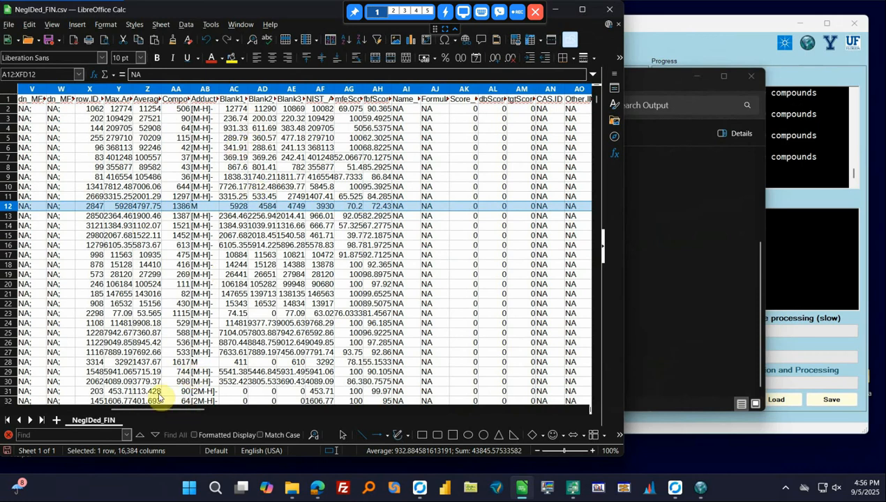
{"action": "left_click_drag", "start_coordinate": [145, 411], "coordinate": [173, 415]}
{"action": "left_click", "coordinate": [458, 138]}
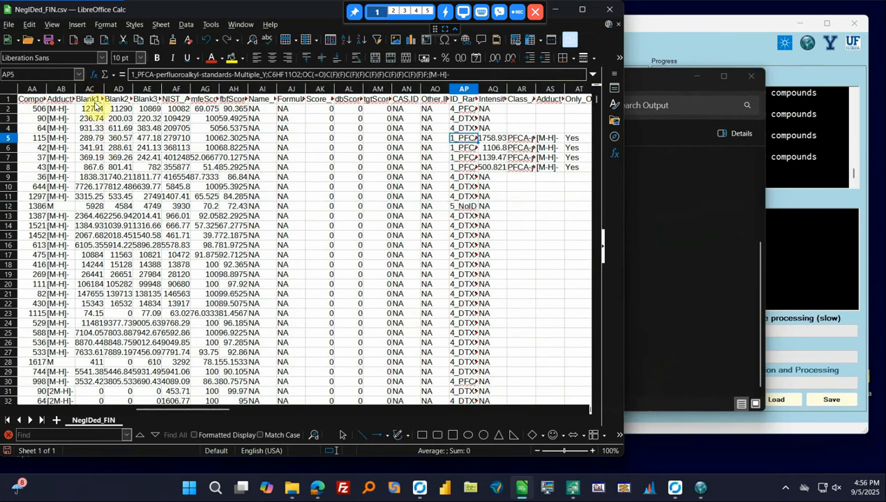
- Review the three blank columns and the NIST_A_Target_NEG.cef column, including their values in rows 2 to 26
{"action": "left_click", "coordinate": [94, 100]}
{"action": "left_click", "coordinate": [120, 100]}
{"action": "left_click", "coordinate": [157, 100]}
{"action": "left_click", "coordinate": [174, 100]}
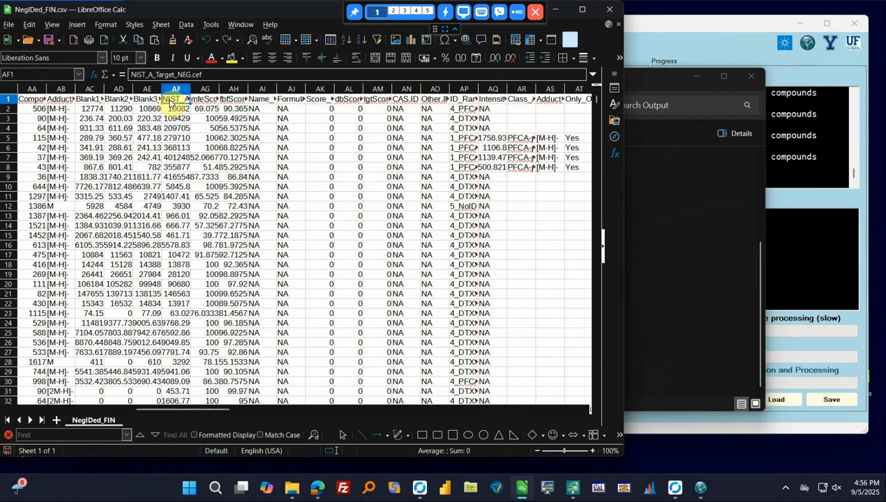
{"action": "left_click_drag", "start_coordinate": [86, 110], "coordinate": [165, 342]}
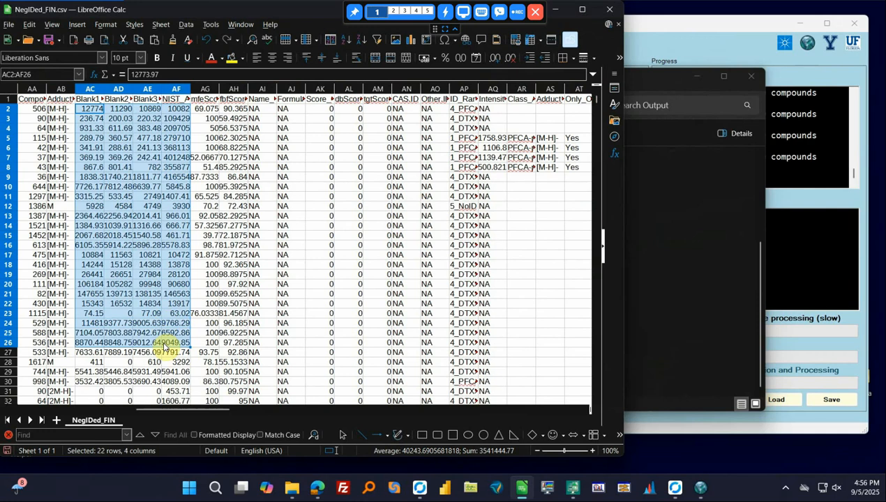
- Review the mfeScore_CEF, fbfScore_CEF and Name_CEF columns
{"action": "left_click", "coordinate": [201, 100]}
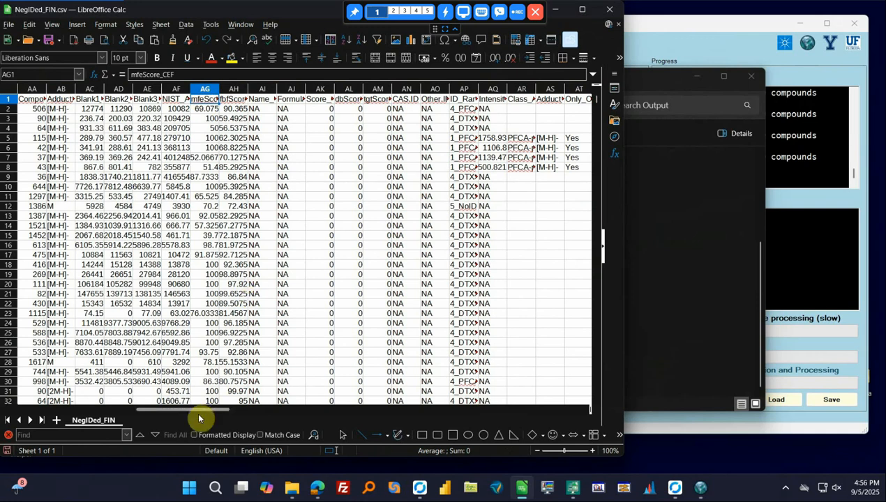
{"action": "left_click_drag", "start_coordinate": [199, 416], "coordinate": [180, 415]}
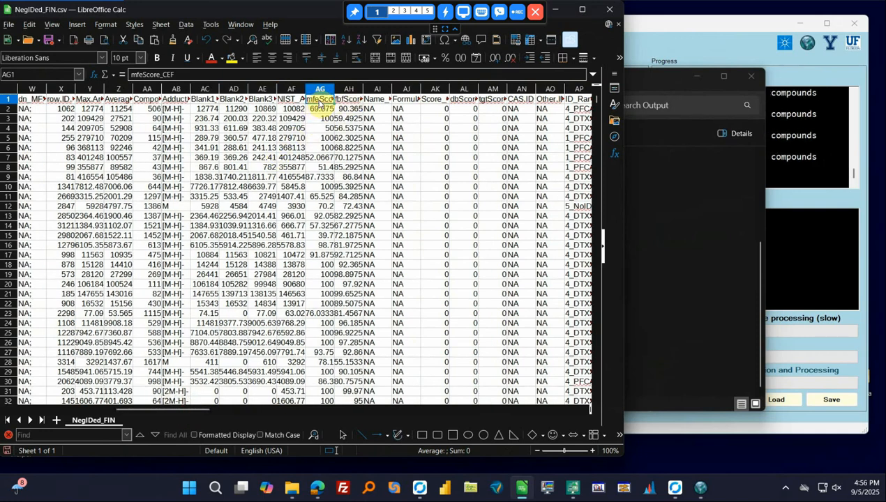
{"action": "left_click", "coordinate": [347, 102]}
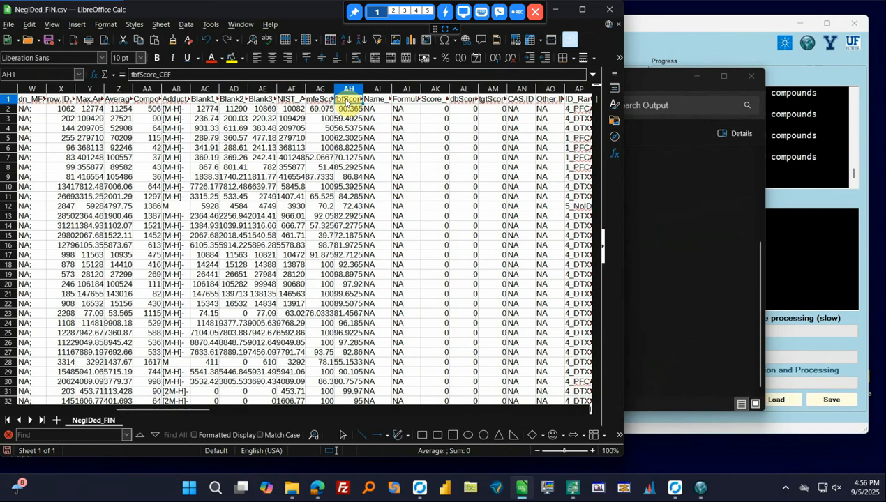
{"action": "left_click", "coordinate": [372, 103]}
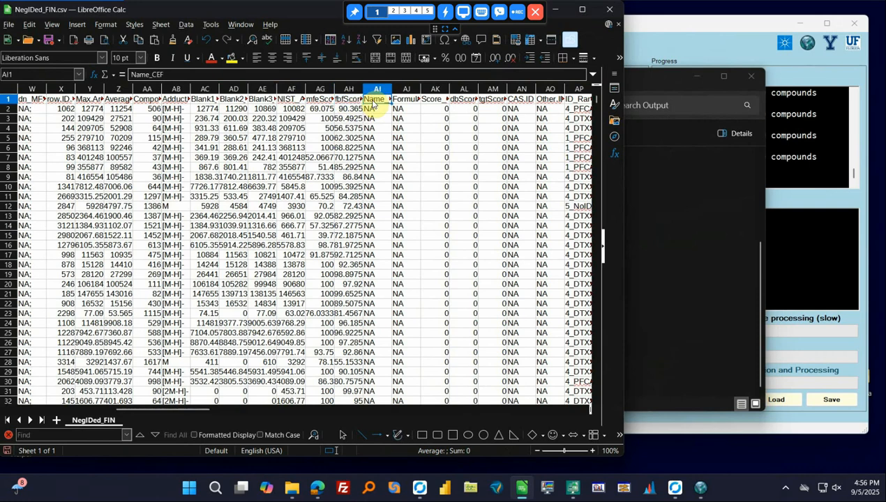
{"action": "scroll", "coordinate": [363, 291], "scroll_direction": "down", "scroll_amount": 3}
{"action": "scroll", "coordinate": [362, 291], "scroll_direction": "up", "scroll_amount": 3}
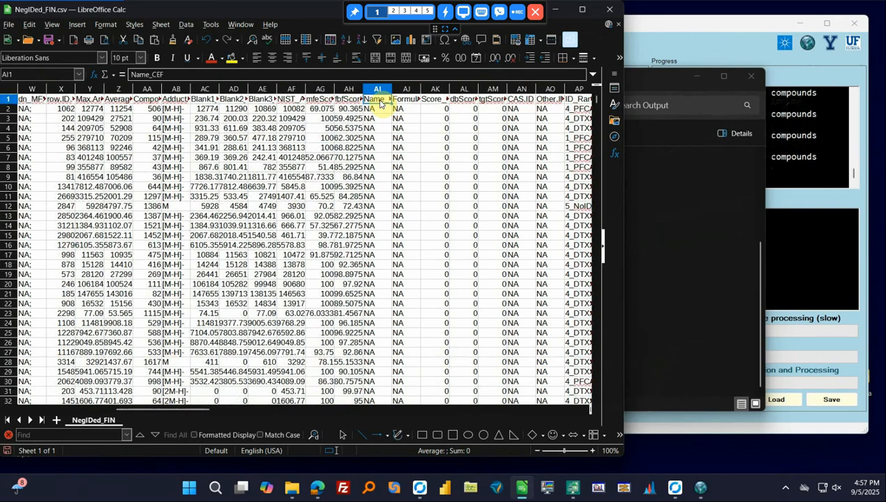
- Review the Name_CEF values in rows 2 to 23 and the Formula_CEF, Score_CEF, dbScore_CEF, tgtScore and CAS.ID columns
{"action": "left_click_drag", "start_coordinate": [377, 110], "coordinate": [376, 314]}
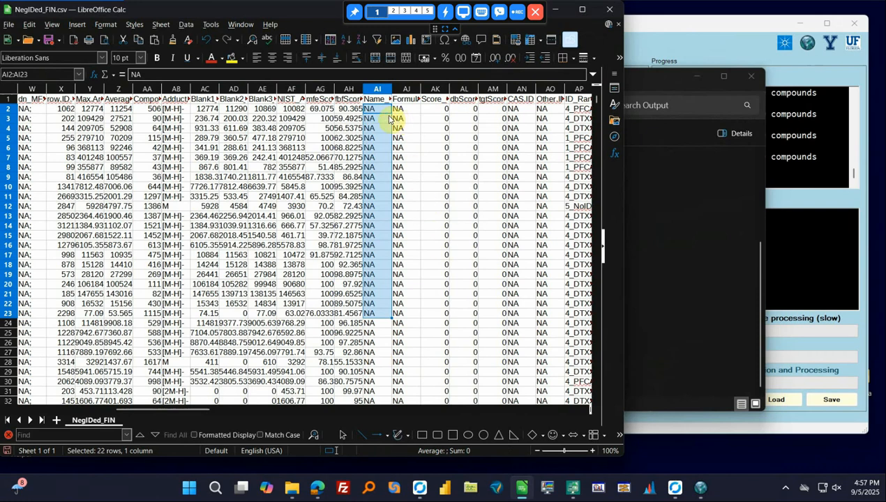
{"action": "left_click", "coordinate": [402, 99]}
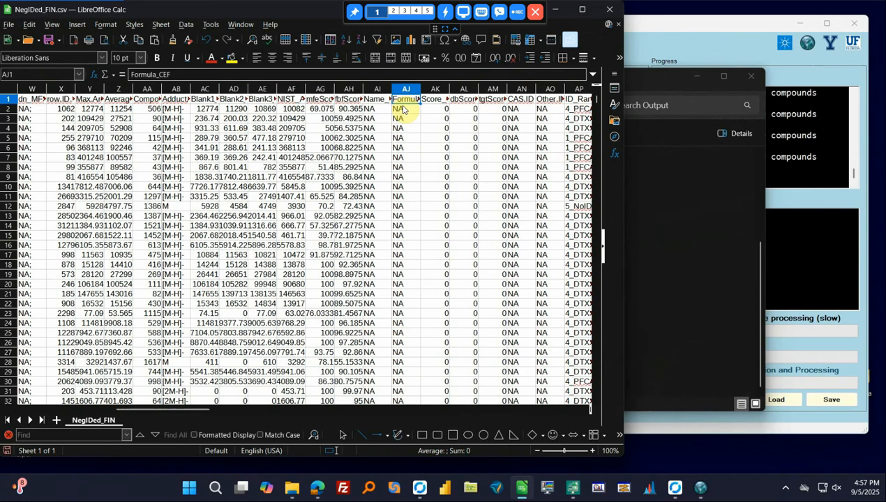
{"action": "left_click", "coordinate": [440, 101]}
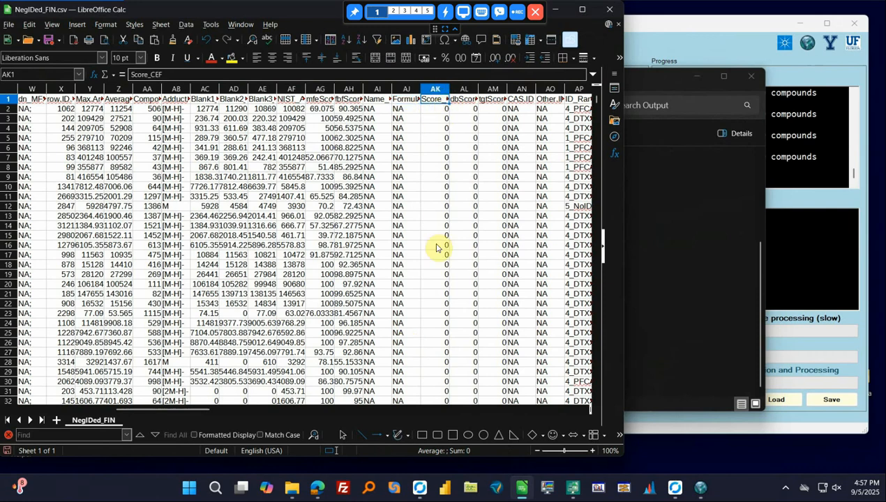
{"action": "left_click", "coordinate": [463, 101]}
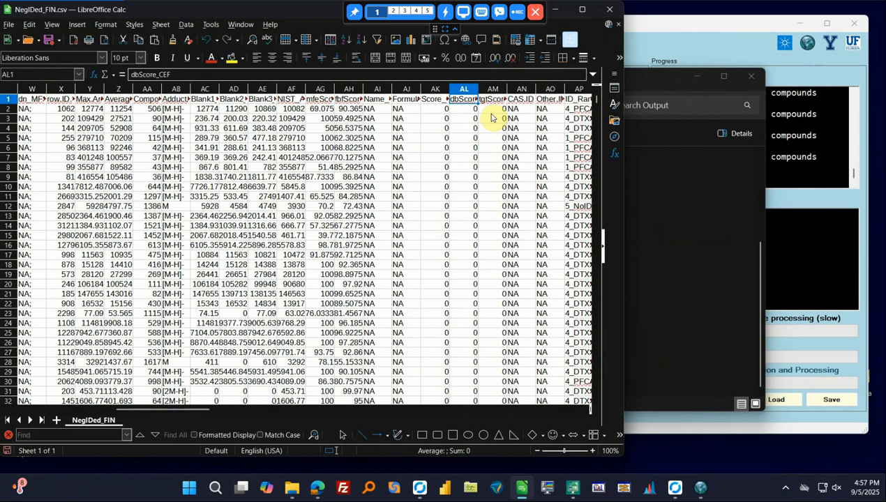
{"action": "left_click", "coordinate": [493, 100]}
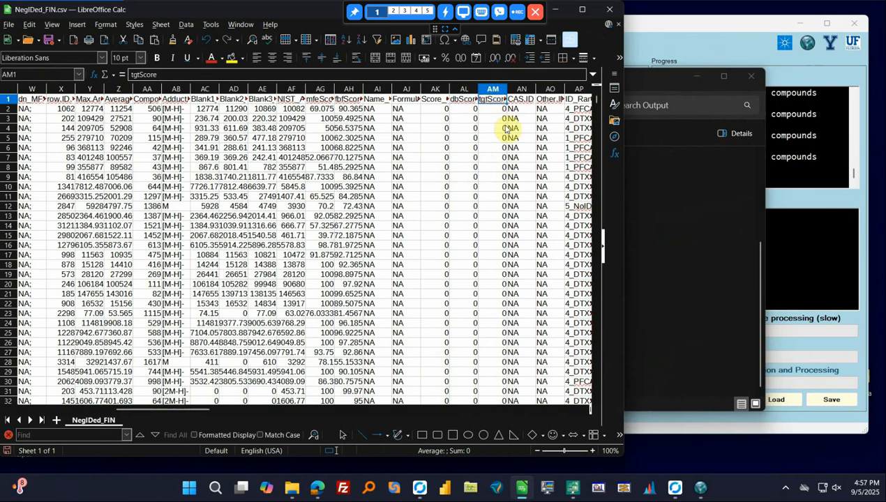
{"action": "left_click", "coordinate": [518, 100]}
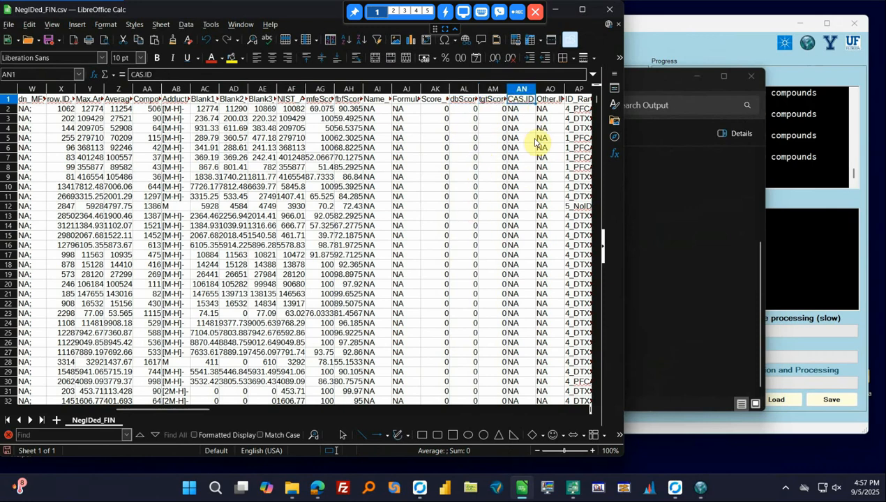
- Review the CAS.ID, Other.IDs and ID_Ranked column headers
{"action": "key", "text": "Right"}
{"action": "scroll", "coordinate": [505, 202], "scroll_direction": "right", "scroll_amount": 1}
{"action": "key", "text": "Left"}
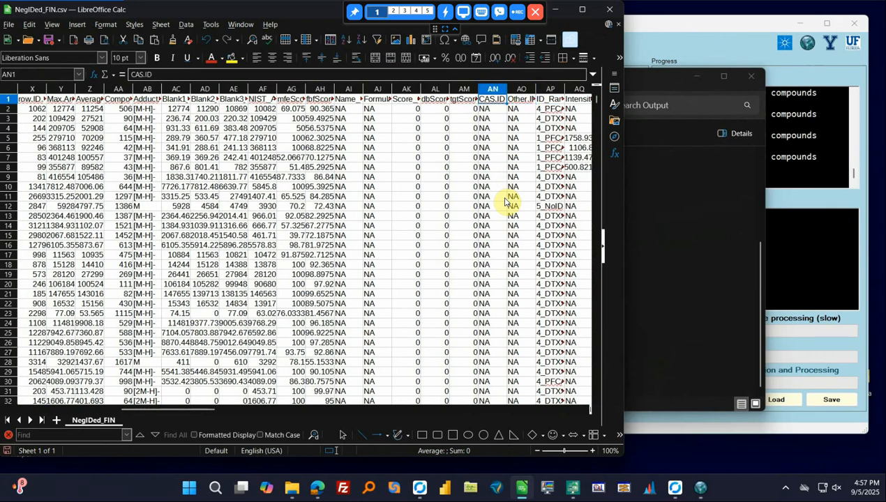
{"action": "key", "text": "Right"}
{"action": "key", "text": "Right"}
{"action": "key", "text": "Left"}
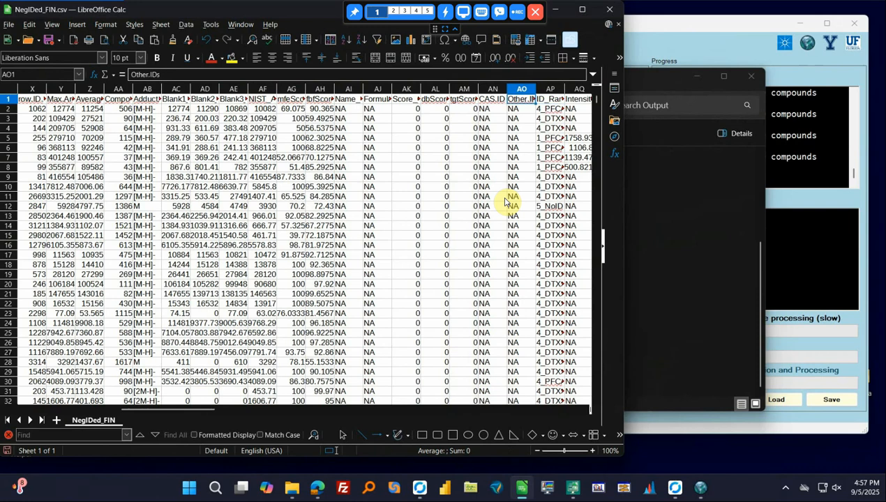
{"action": "key", "text": "Right"}
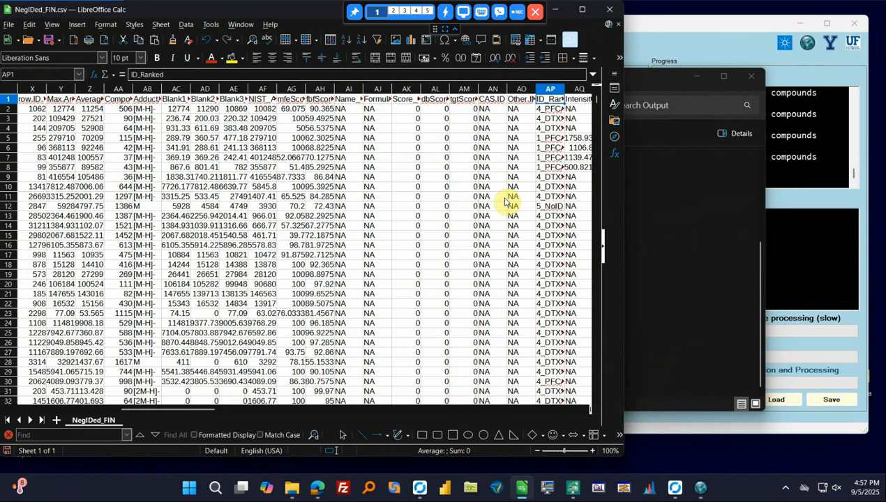
- Go back through the column headers from ID_Ranked to Max.Area and return to the feature table's first columns
{"action": "key", "text": "Left"}
{"action": "key", "text": "Left"}
{"action": "key", "text": "Left"}
{"action": "key", "text": "Left"}
{"action": "key", "text": "Left"}
{"action": "key", "text": "Left"}
{"action": "key", "text": "Left"}
{"action": "key", "text": "Left"}
{"action": "key", "text": "Left"}
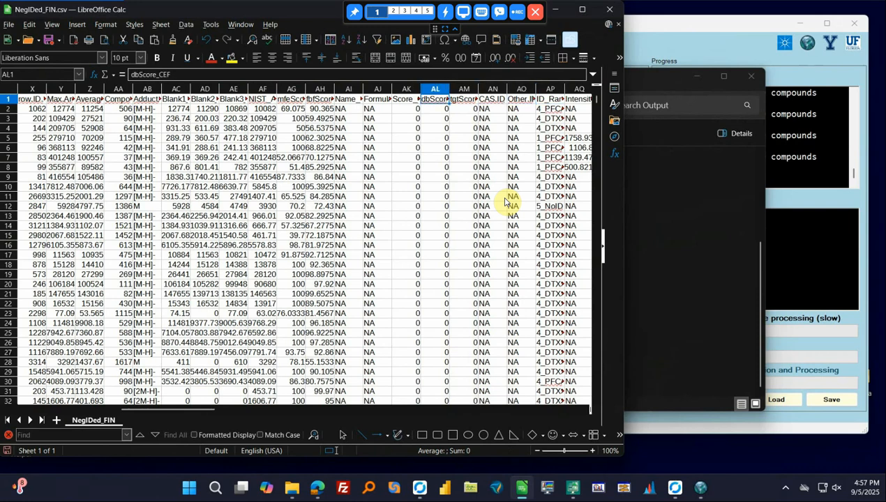
{"action": "key", "text": "Left"}
{"action": "key", "text": "Left"}
{"action": "key", "text": "Left"}
{"action": "key", "text": "Left"}
{"action": "key", "text": "Left"}
{"action": "key", "text": "Left"}
{"action": "key", "text": "Left"}
{"action": "key", "text": "Left"}
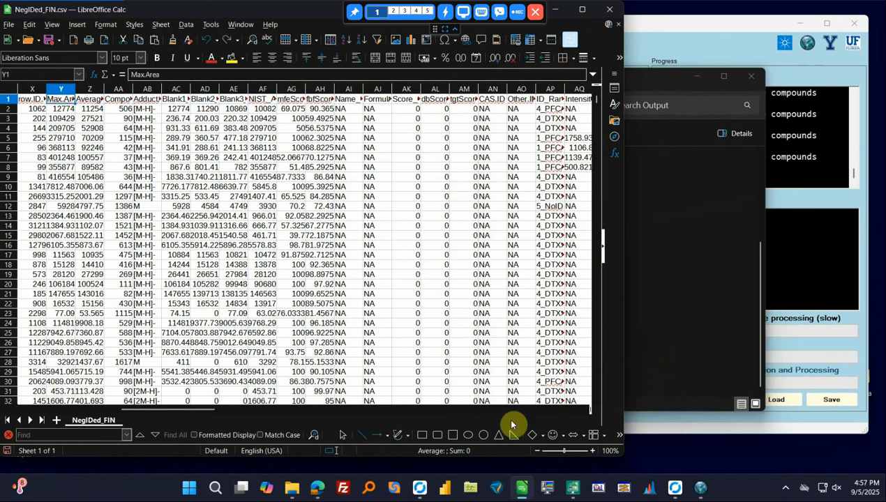
{"action": "left_click_drag", "start_coordinate": [203, 412], "coordinate": [33, 381]}
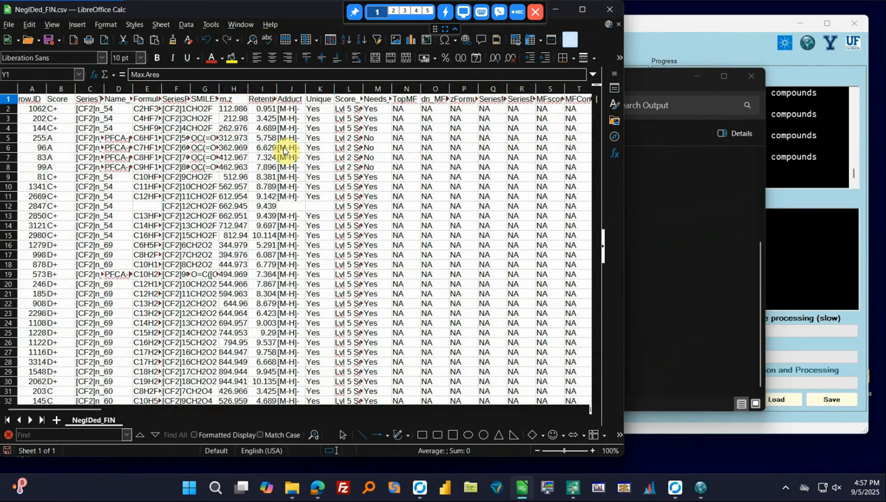
- Close NegIDed_FIN.csv without saving and open Visualizer_v4_14_NISTA_PFA.pbix from the Output folder in Power BI
{"action": "left_click", "coordinate": [610, 10]}
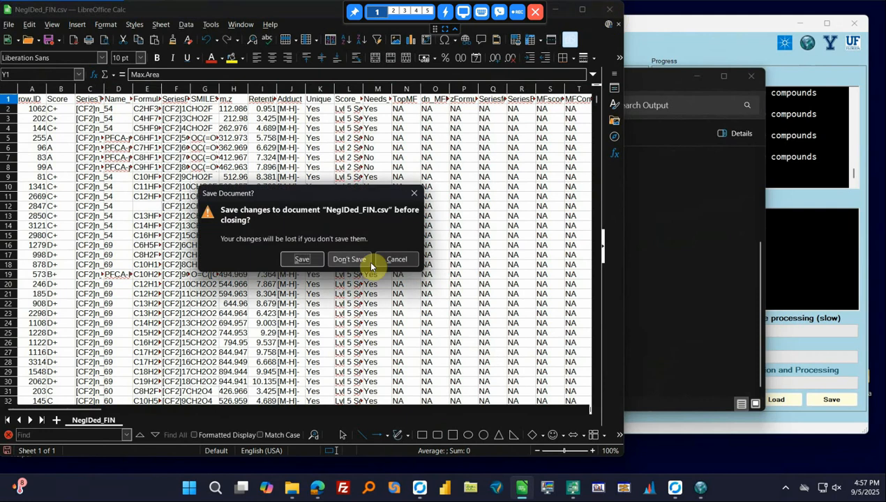
{"action": "left_click", "coordinate": [348, 259]}
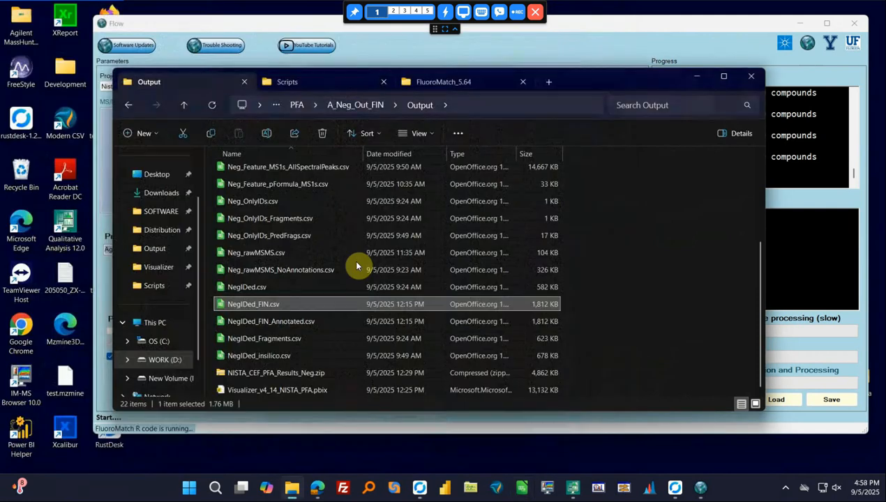
{"action": "left_click", "coordinate": [289, 392]}
{"action": "double_click", "coordinate": [288, 393]}
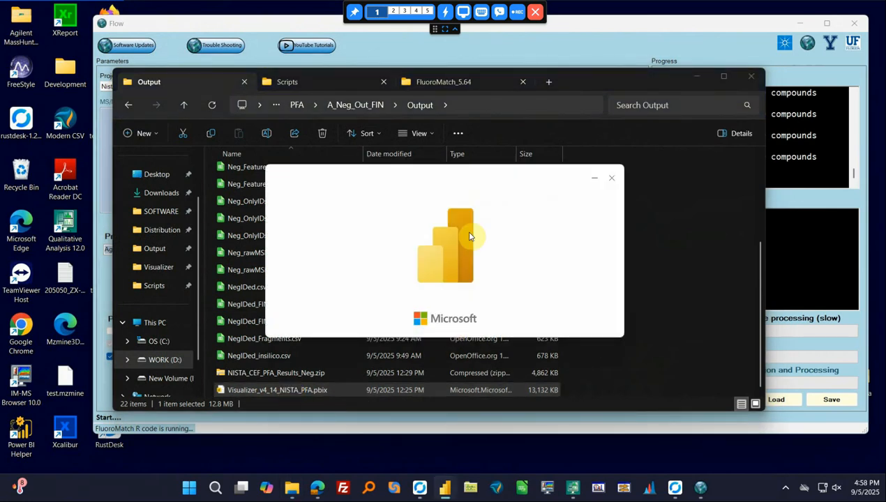
- Check the MSConvert - R processing log in the Flow window, then return to Power BI
{"action": "left_click", "coordinate": [807, 162]}
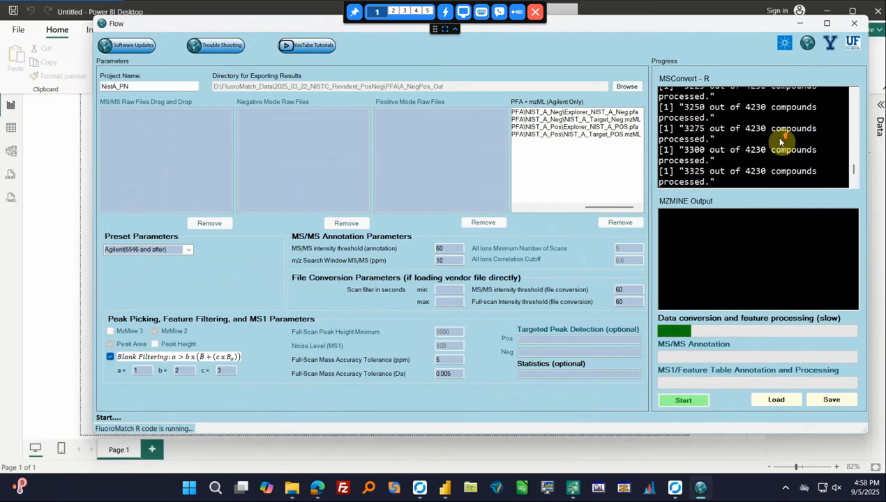
{"action": "scroll", "coordinate": [781, 141], "scroll_direction": "up", "scroll_amount": 10}
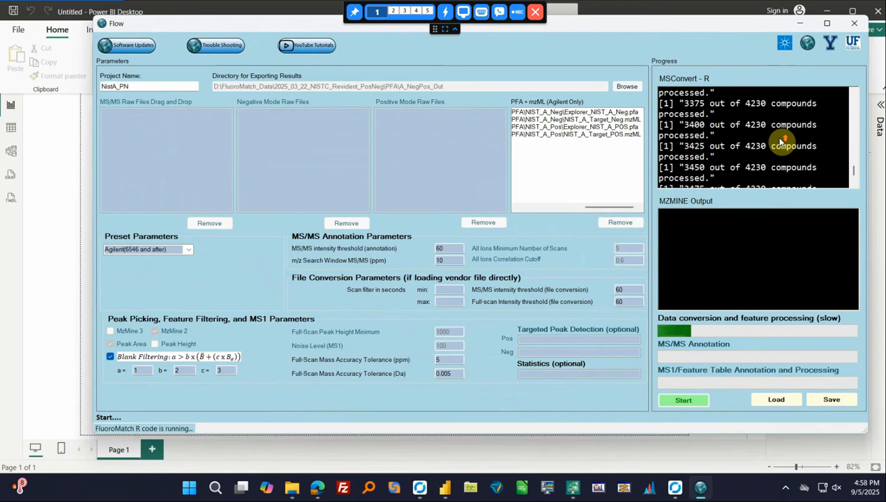
{"action": "scroll", "coordinate": [775, 143], "scroll_direction": "down", "scroll_amount": 10}
{"action": "left_click", "coordinate": [3, 256]}
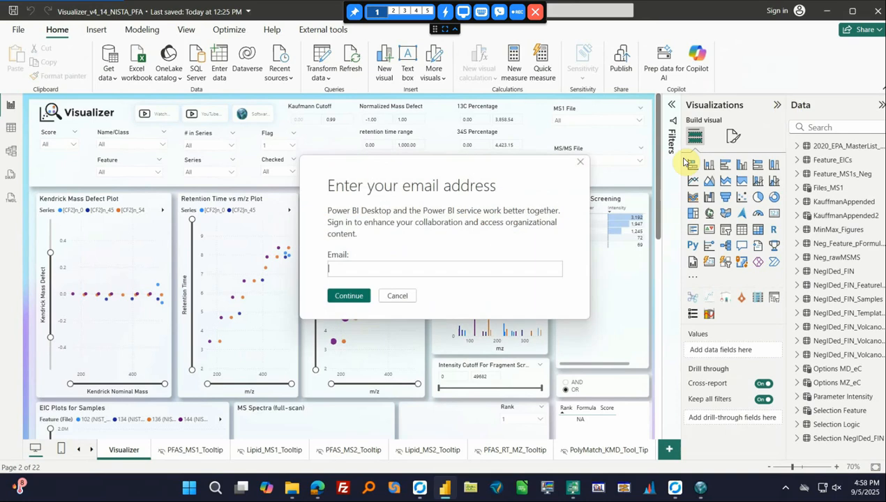
- Dismiss the email sign-in request and collapse the Visualizations and Data panes to enlarge the report
{"action": "left_click", "coordinate": [396, 298]}
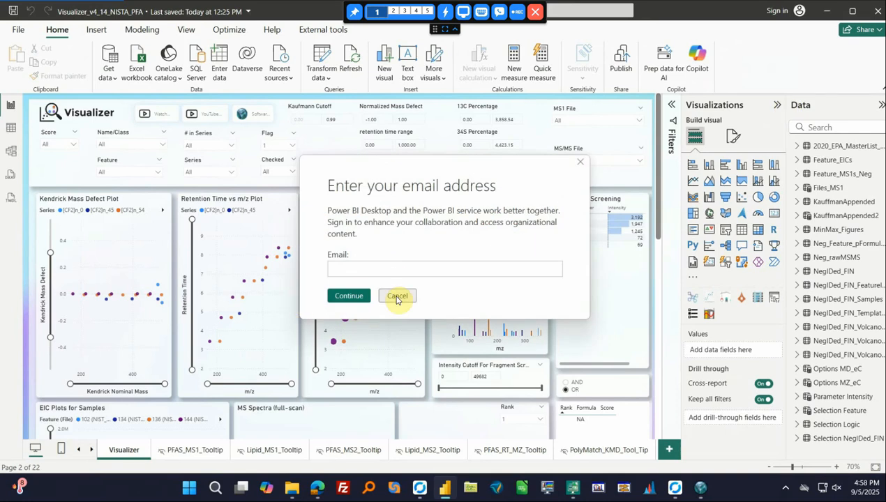
{"action": "left_click", "coordinate": [396, 298]}
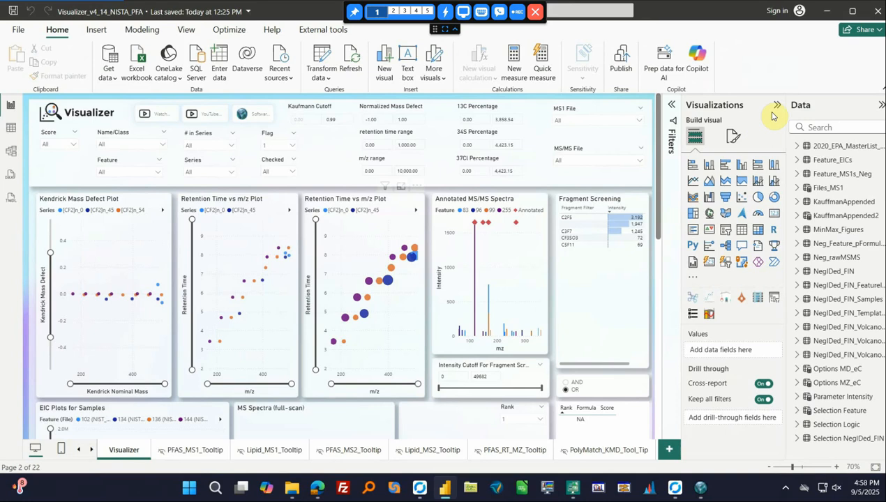
{"action": "left_click", "coordinate": [776, 106]}
{"action": "left_click", "coordinate": [880, 104]}
- Examine the Kendrick mass defect plot and the two Retention Time vs m/z plots on the Visualizer page
{"action": "scroll", "coordinate": [450, 249], "scroll_direction": "down", "scroll_amount": 1}
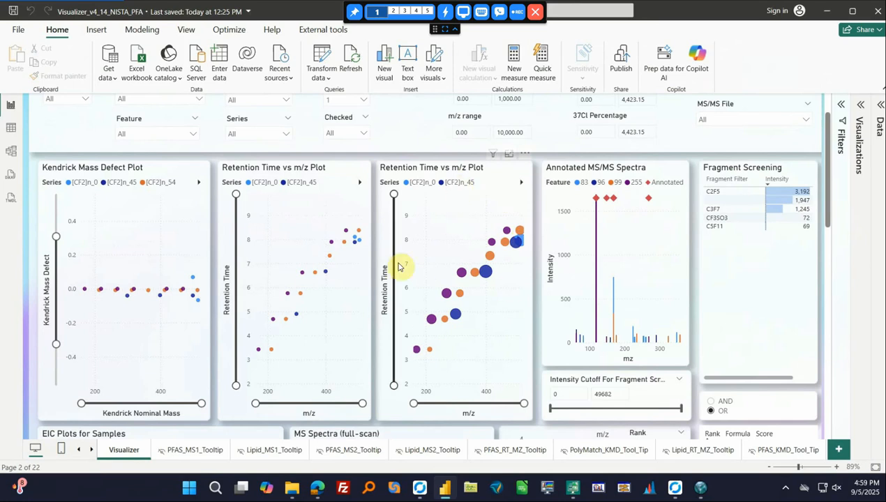
{"action": "mouse_move", "coordinate": [486, 277]}
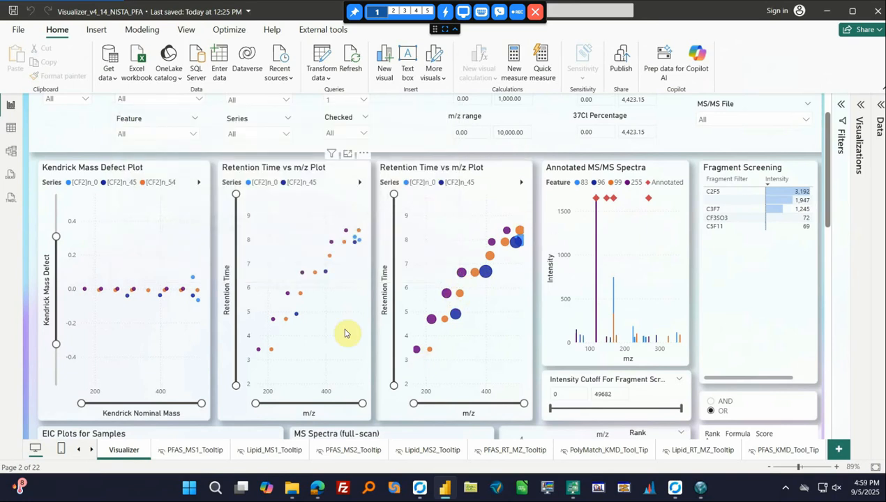
{"action": "scroll", "coordinate": [286, 318], "scroll_direction": "up", "scroll_amount": 1}
{"action": "scroll", "coordinate": [286, 317], "scroll_direction": "down", "scroll_amount": 1}
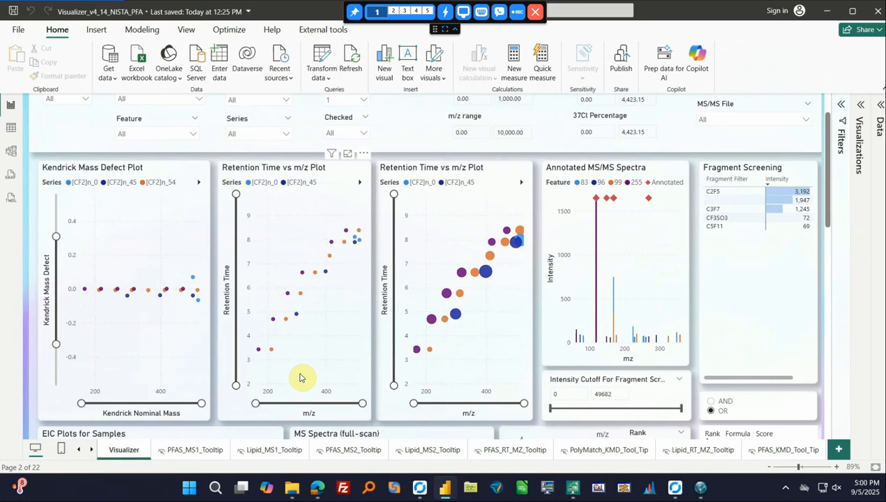
- Select feature 79 and the adjacent orange [CF2]n_54 point together in the bubble-sized Retention Time vs m/z plot and check the linked visuals
{"action": "left_click", "coordinate": [462, 276]}
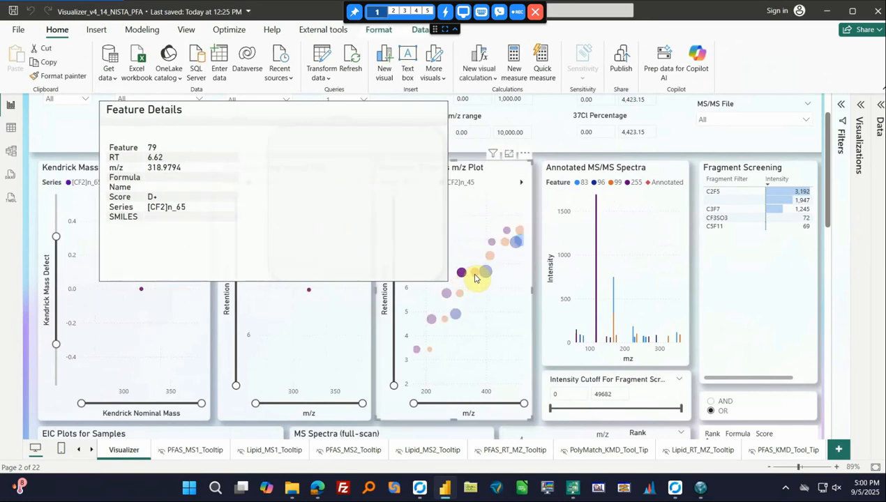
{"action": "left_click", "coordinate": [475, 278], "text": "ctrl"}
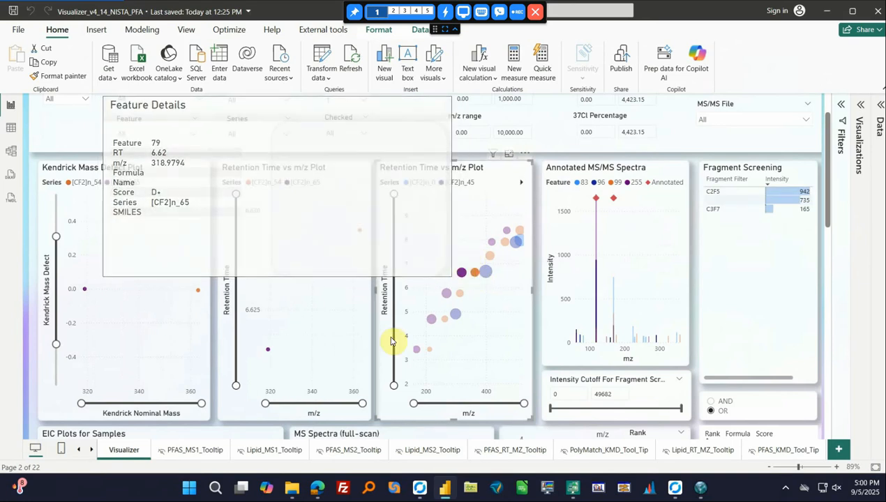
{"action": "scroll", "coordinate": [223, 386], "scroll_direction": "down", "scroll_amount": 3}
{"action": "scroll", "coordinate": [219, 382], "scroll_direction": "up", "scroll_amount": 3}
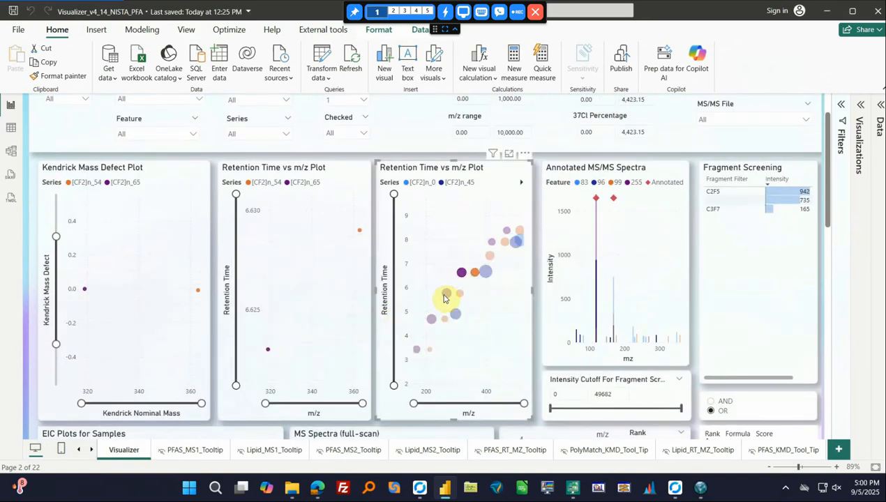
- Add the purple and orange points near retention time 5.8 to the selection, and inspect the EIC plots and feature 255's details
{"action": "left_click", "coordinate": [460, 295]}
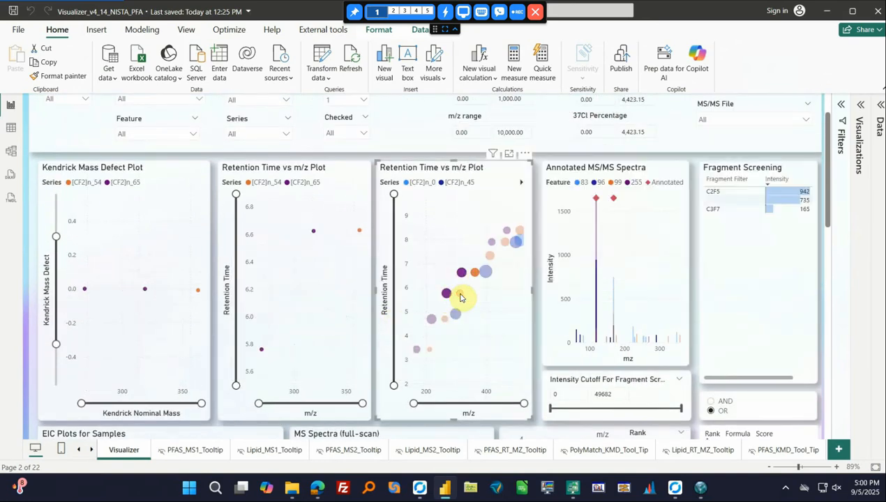
{"action": "scroll", "coordinate": [265, 312], "scroll_direction": "down", "scroll_amount": 5}
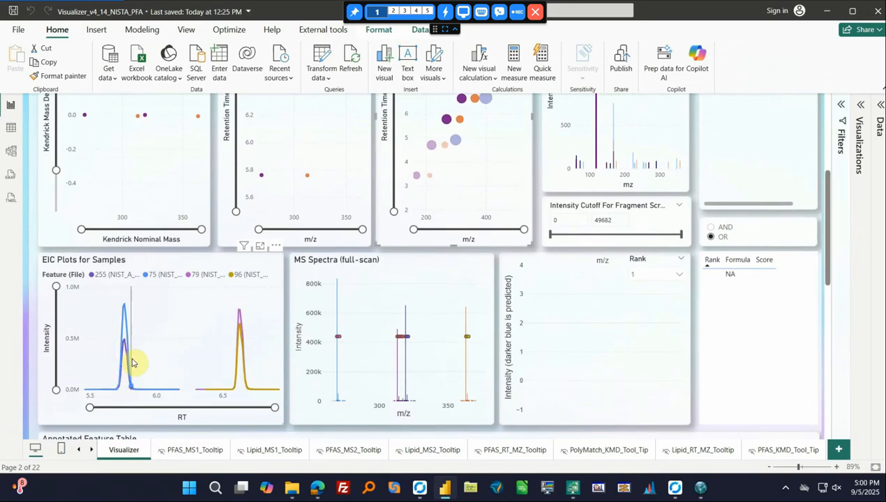
{"action": "scroll", "coordinate": [168, 320], "scroll_direction": "up", "scroll_amount": 3}
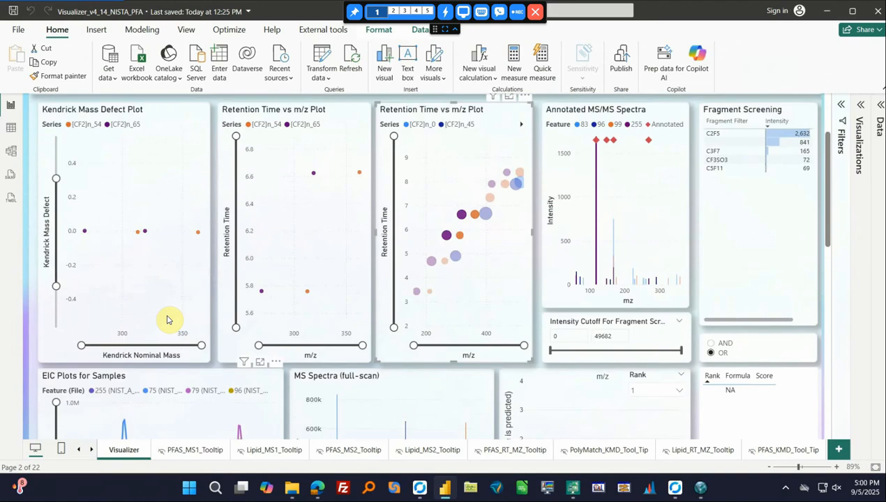
{"action": "scroll", "coordinate": [168, 319], "scroll_direction": "up", "scroll_amount": 2}
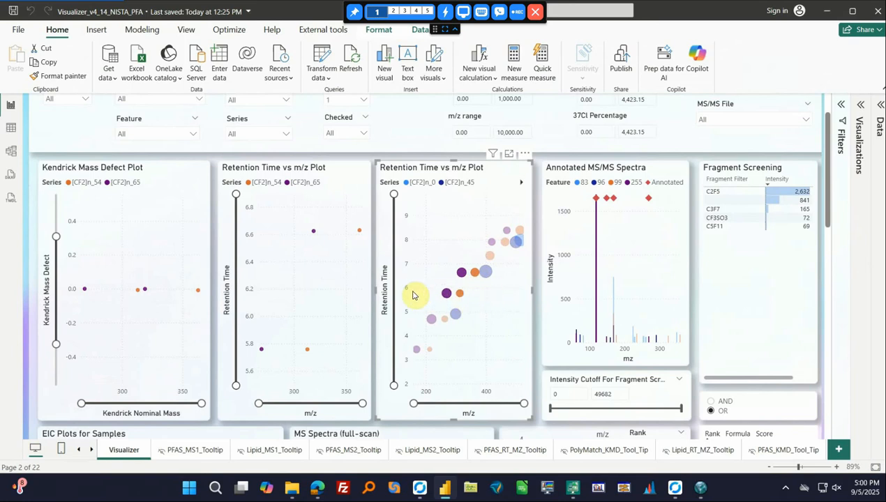
{"action": "mouse_move", "coordinate": [458, 297]}
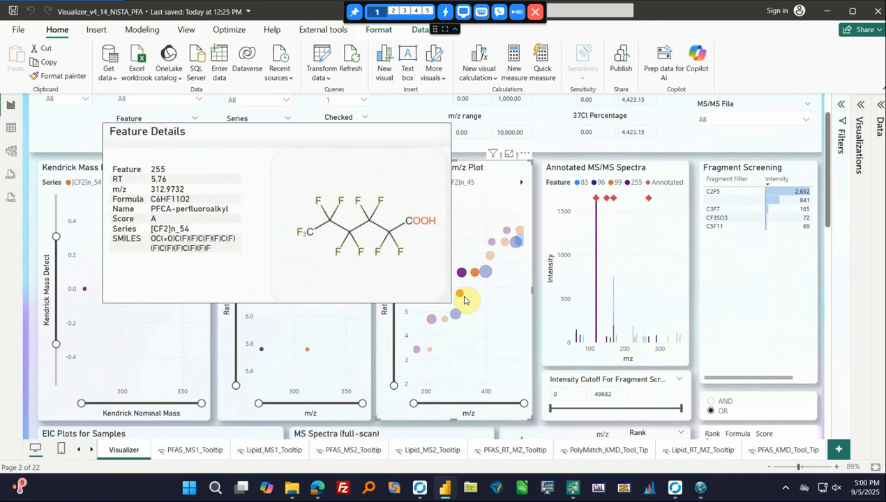